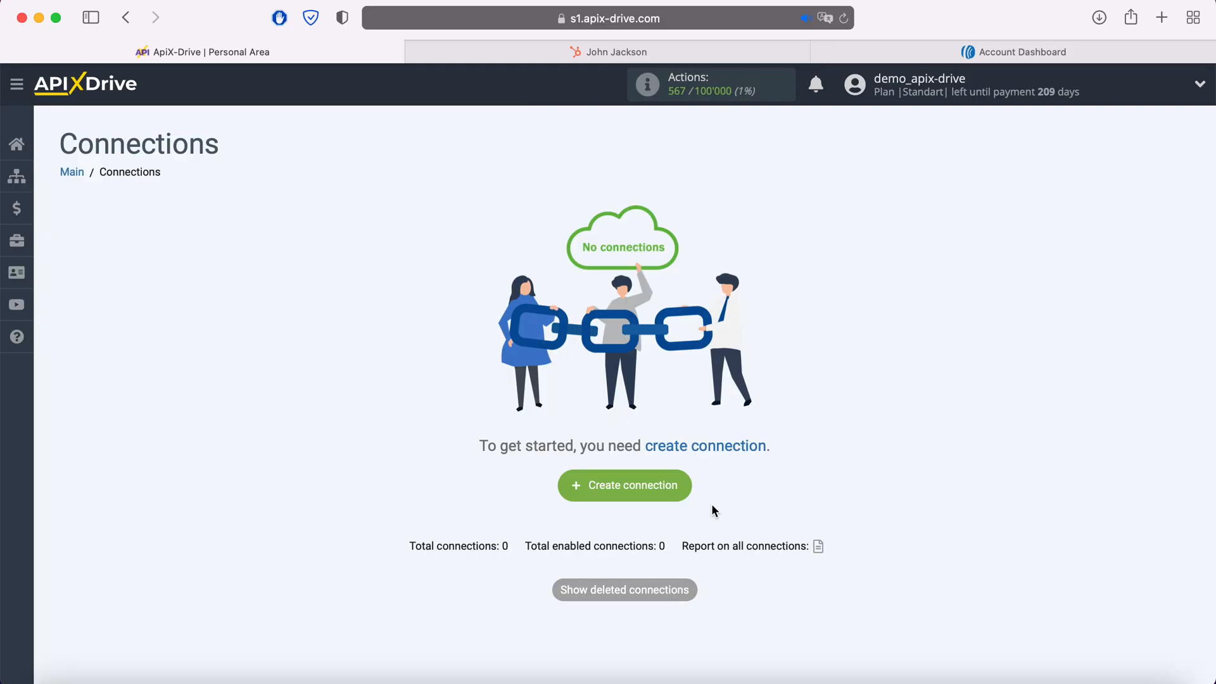
- Create a new connection with Hubspot as the data source system
{"action": "left_click", "coordinate": [683, 488]}
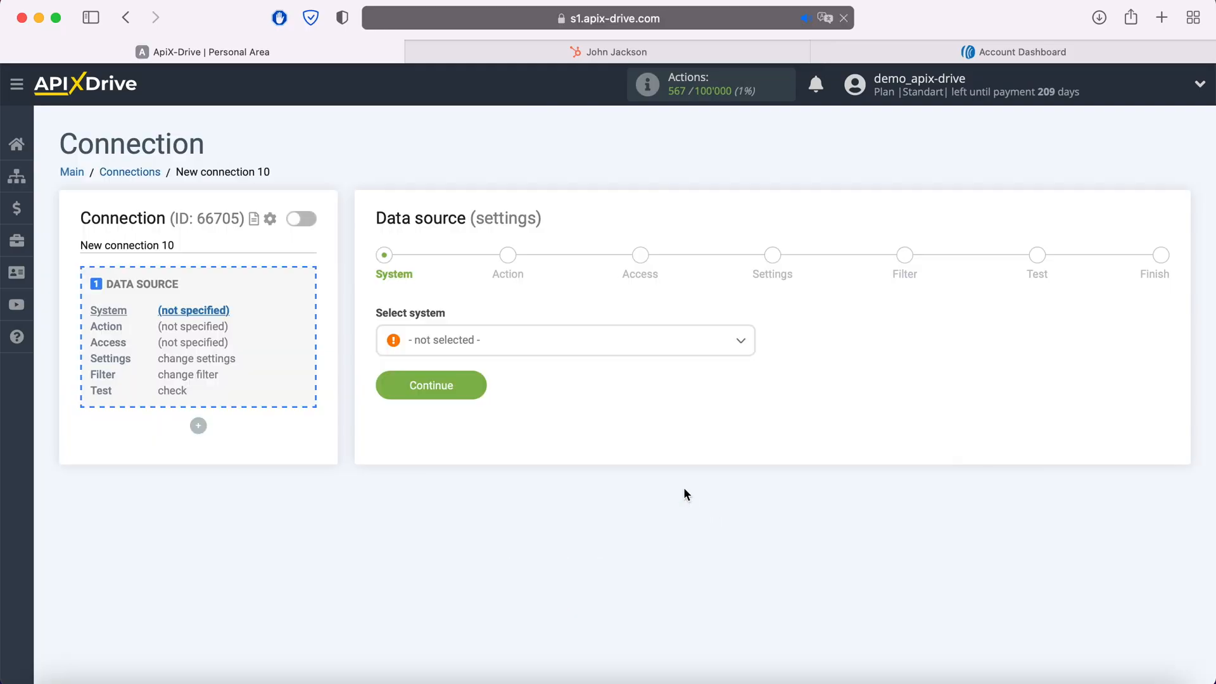
{"action": "left_click", "coordinate": [572, 342]}
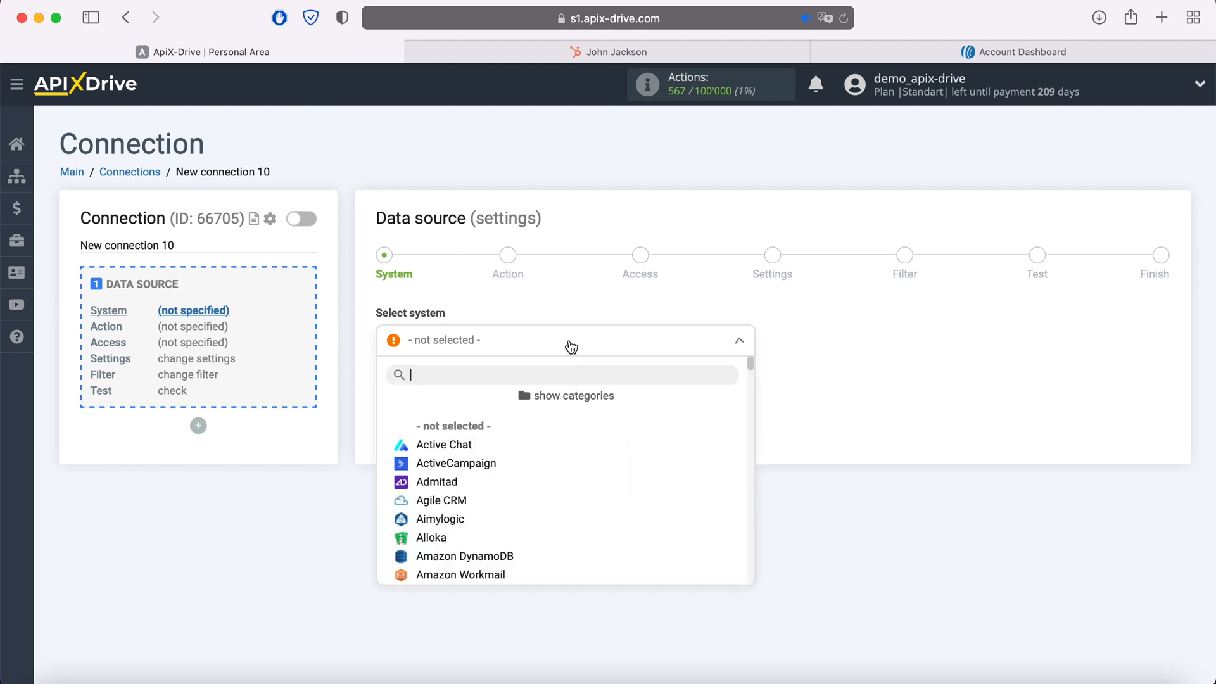
{"action": "scroll", "coordinate": [595, 457], "scroll_direction": "down", "scroll_amount": 15}
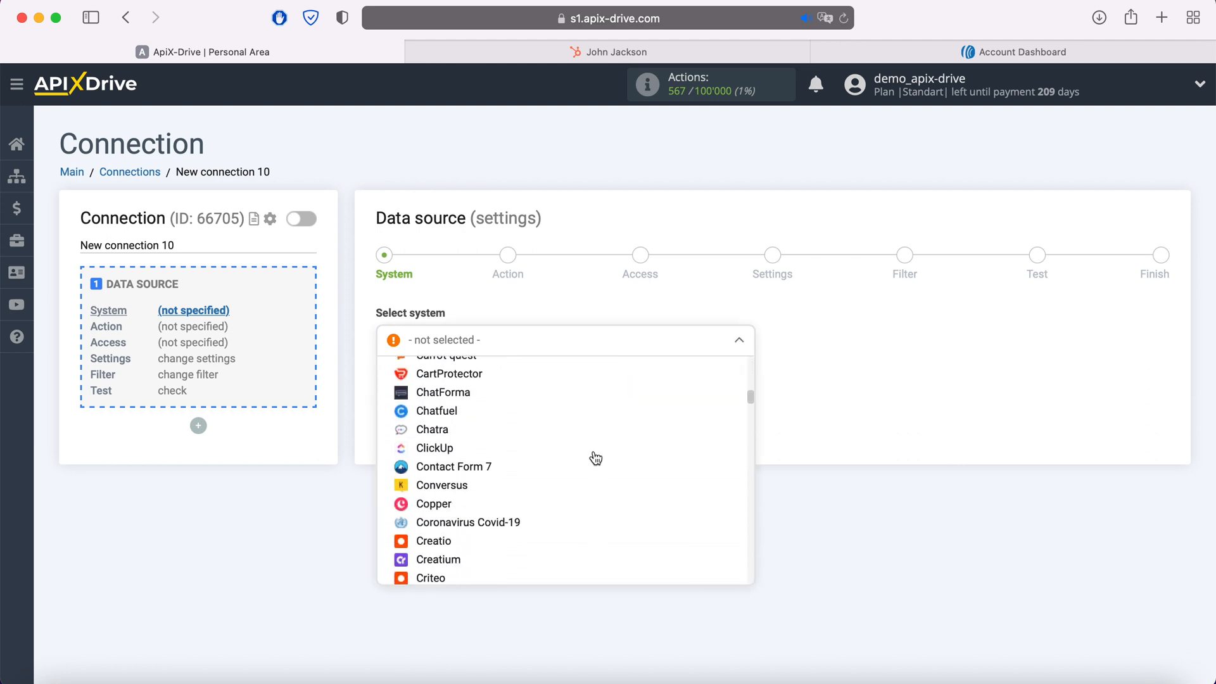
{"action": "scroll", "coordinate": [595, 458], "scroll_direction": "down", "scroll_amount": 10}
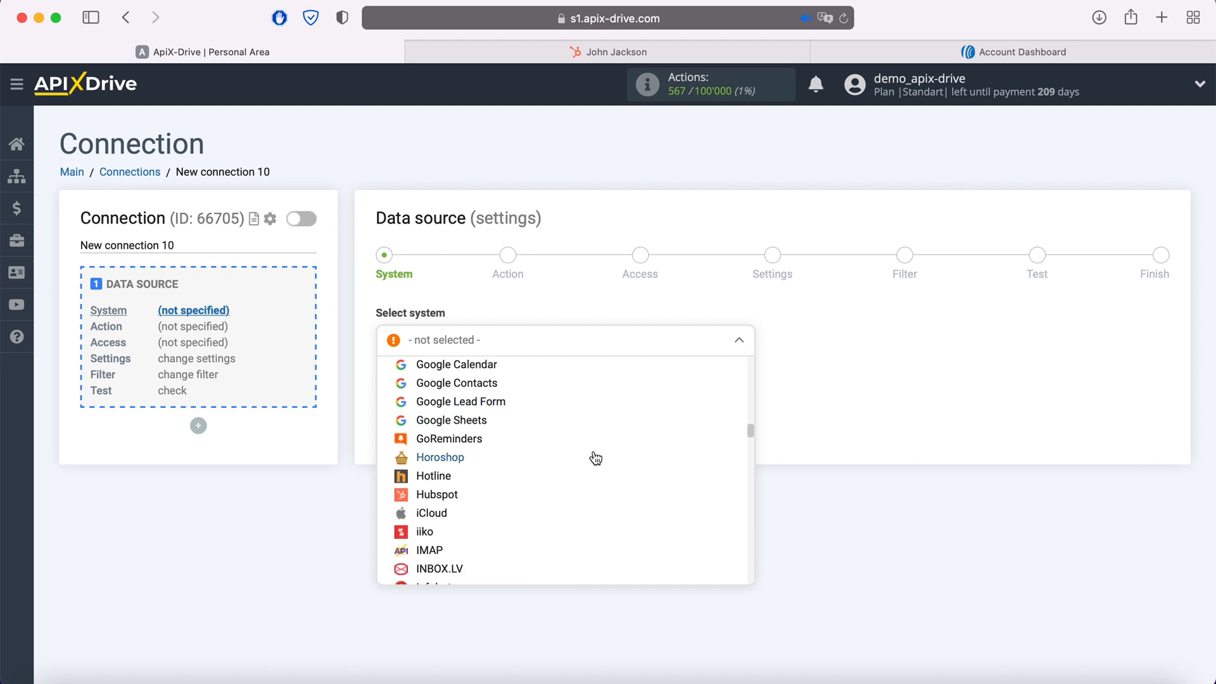
{"action": "left_click", "coordinate": [454, 499]}
{"action": "left_click", "coordinate": [481, 387]}
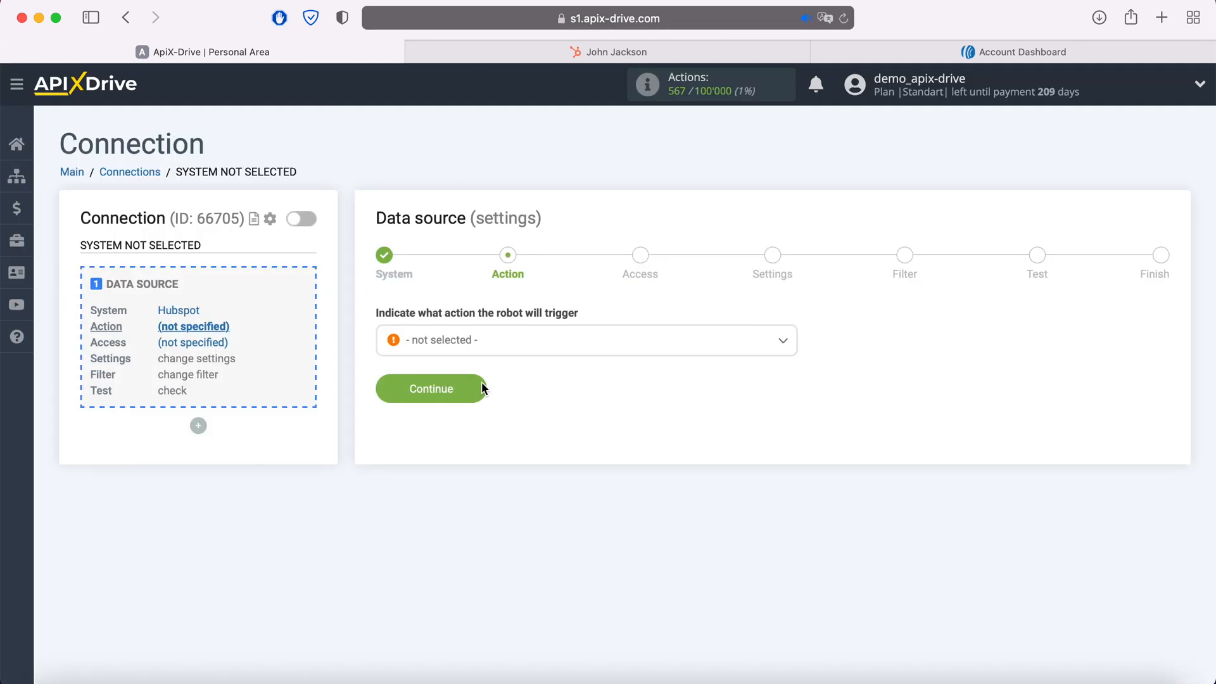
- Set the Hubspot source's trigger action to Get Contacts (new)
{"action": "left_click", "coordinate": [501, 343]}
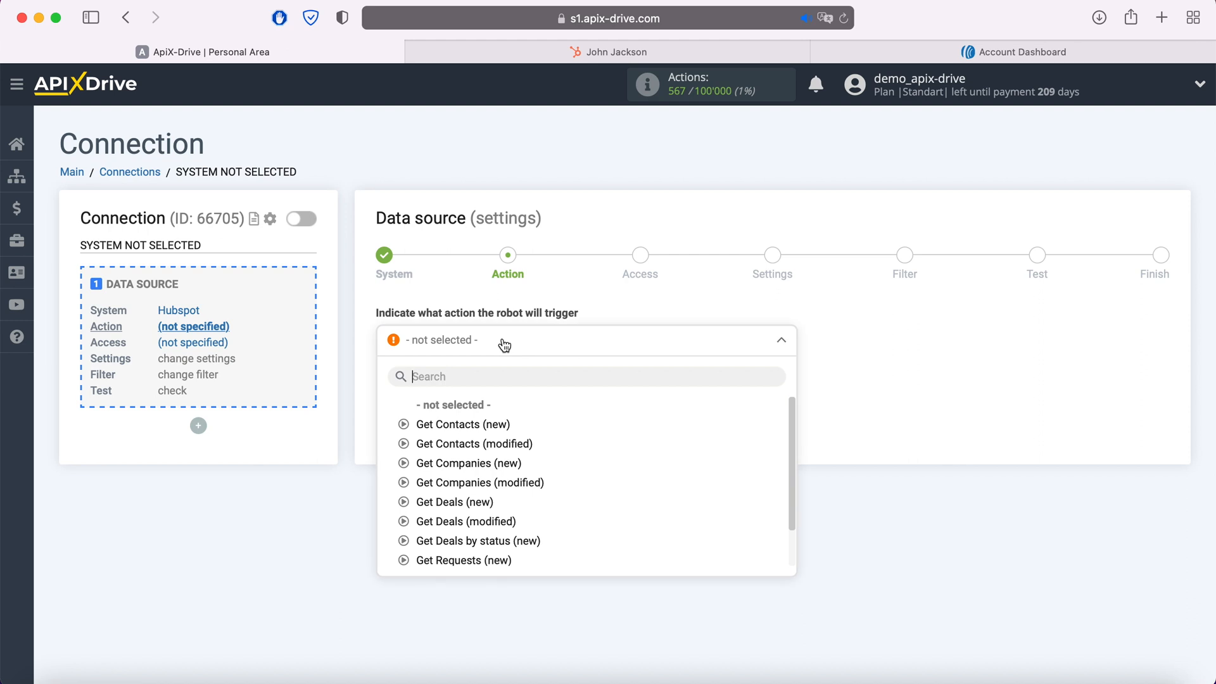
{"action": "left_click", "coordinate": [504, 426]}
{"action": "left_click", "coordinate": [482, 395]}
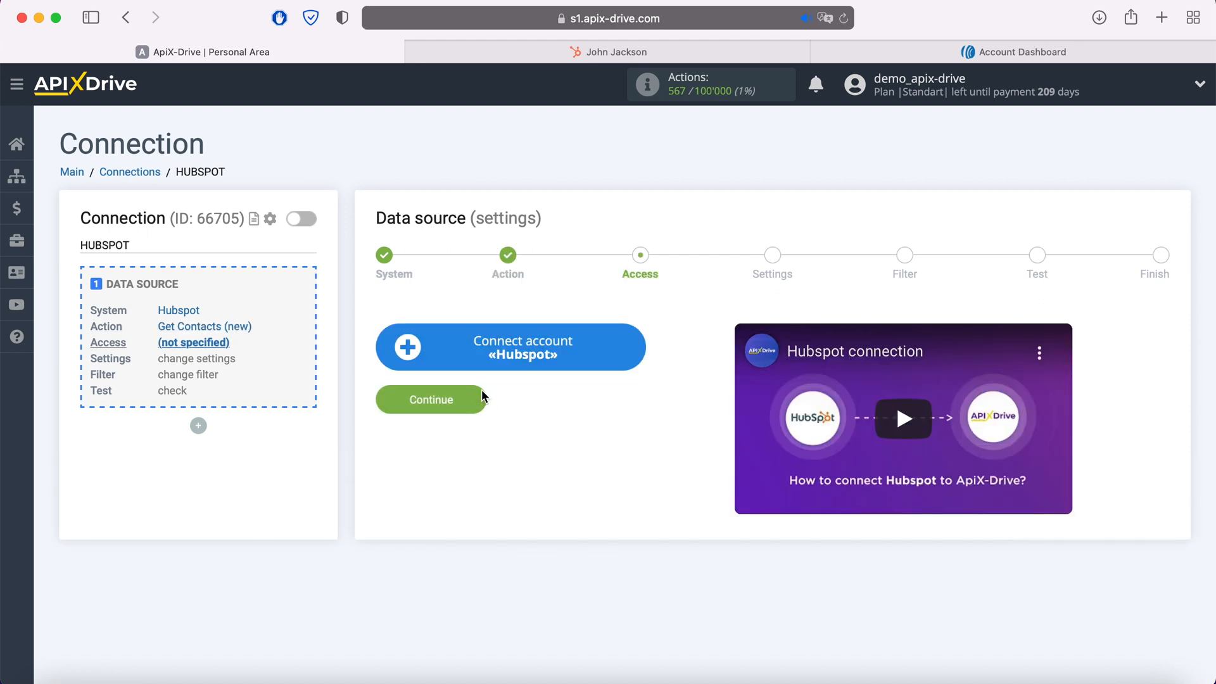
- Begin connecting a Hubspot account, then switch to HubSpot and copy the active API key from its integration settings
{"action": "left_click", "coordinate": [631, 346]}
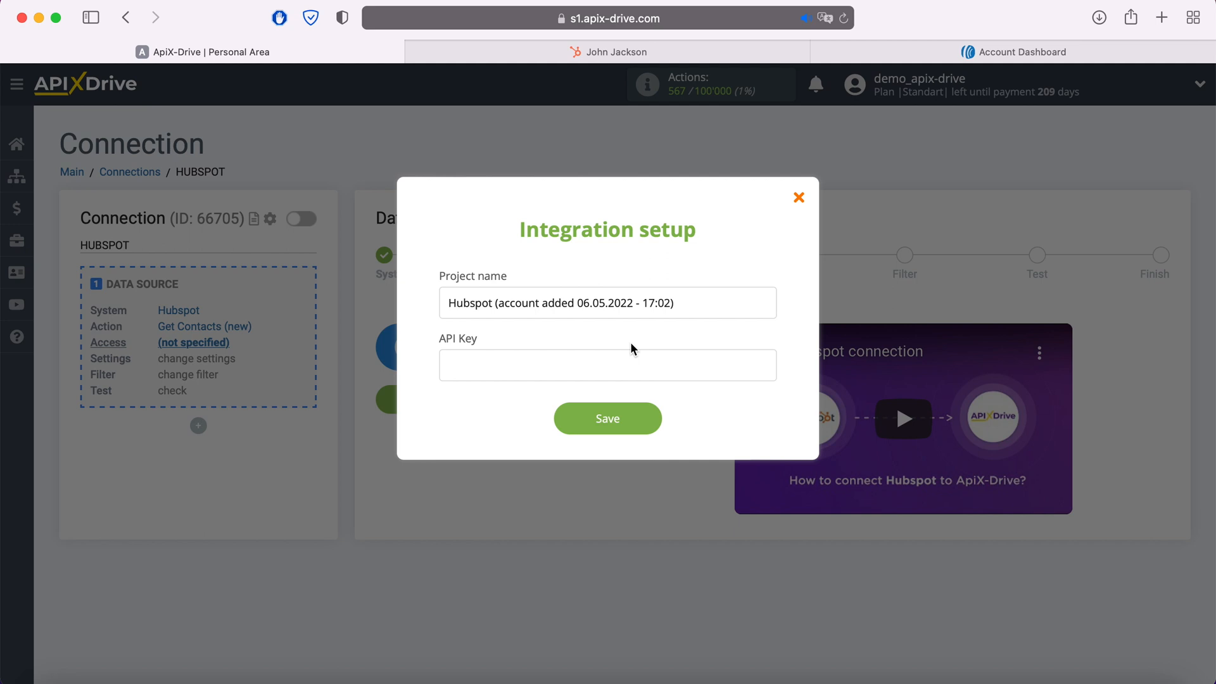
{"action": "left_click", "coordinate": [627, 54]}
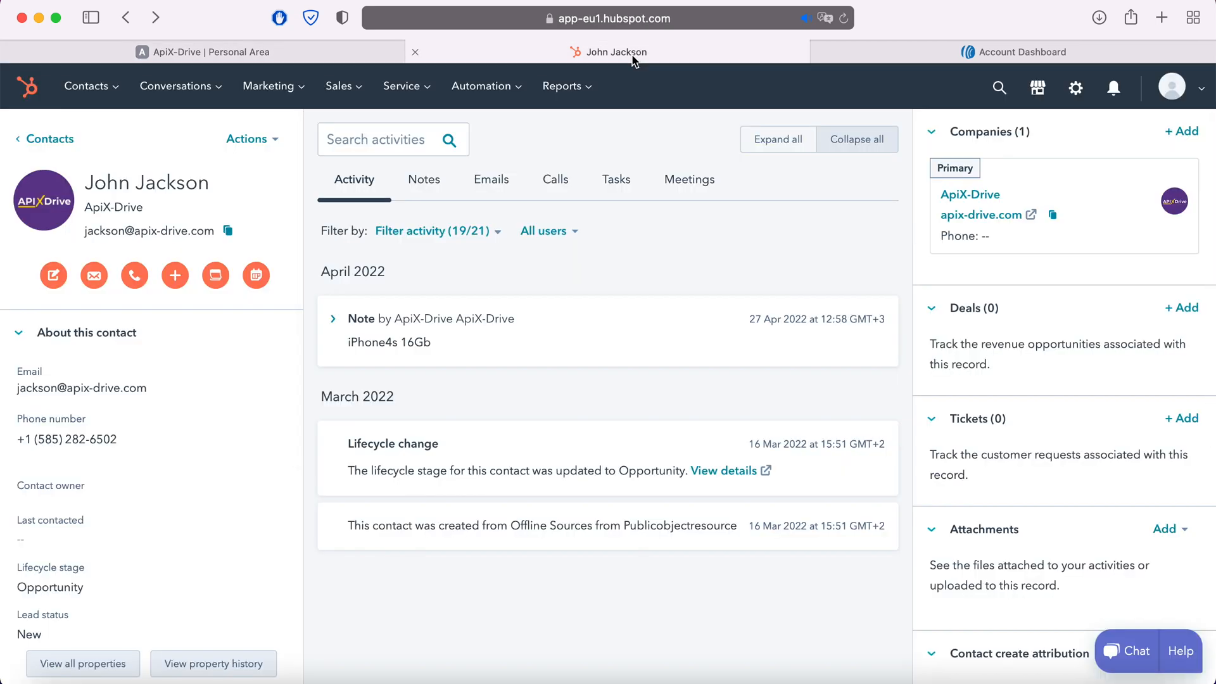
{"action": "left_click", "coordinate": [1198, 96]}
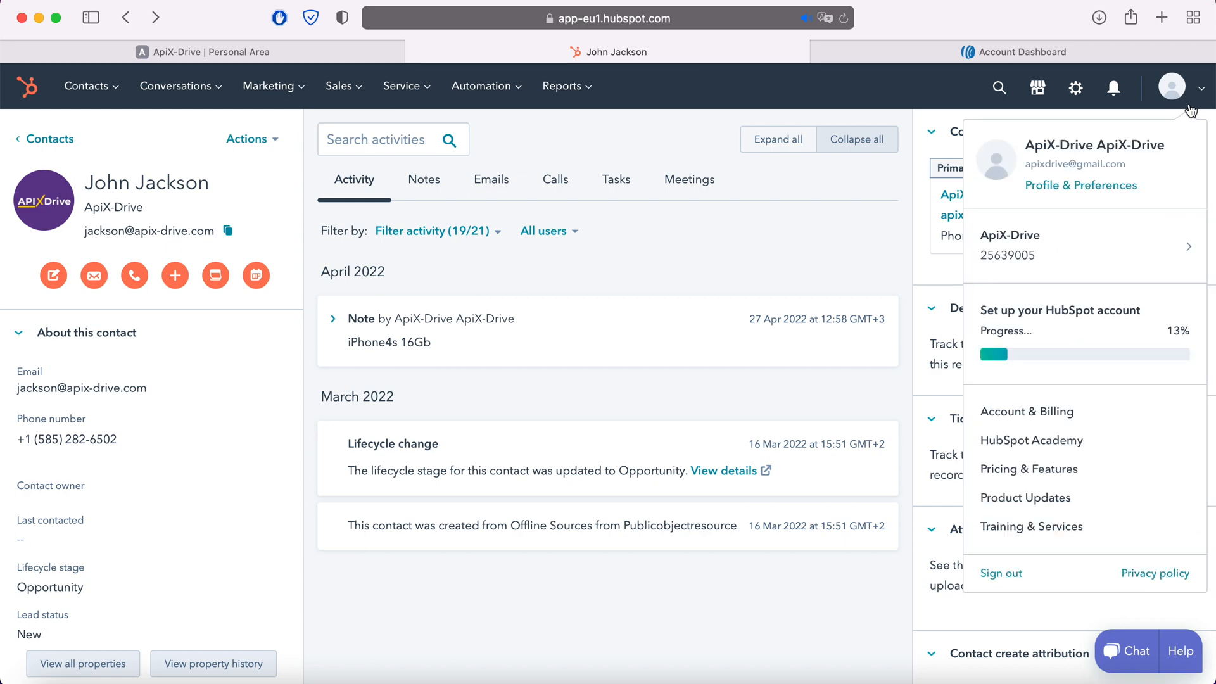
{"action": "left_click", "coordinate": [1104, 187]}
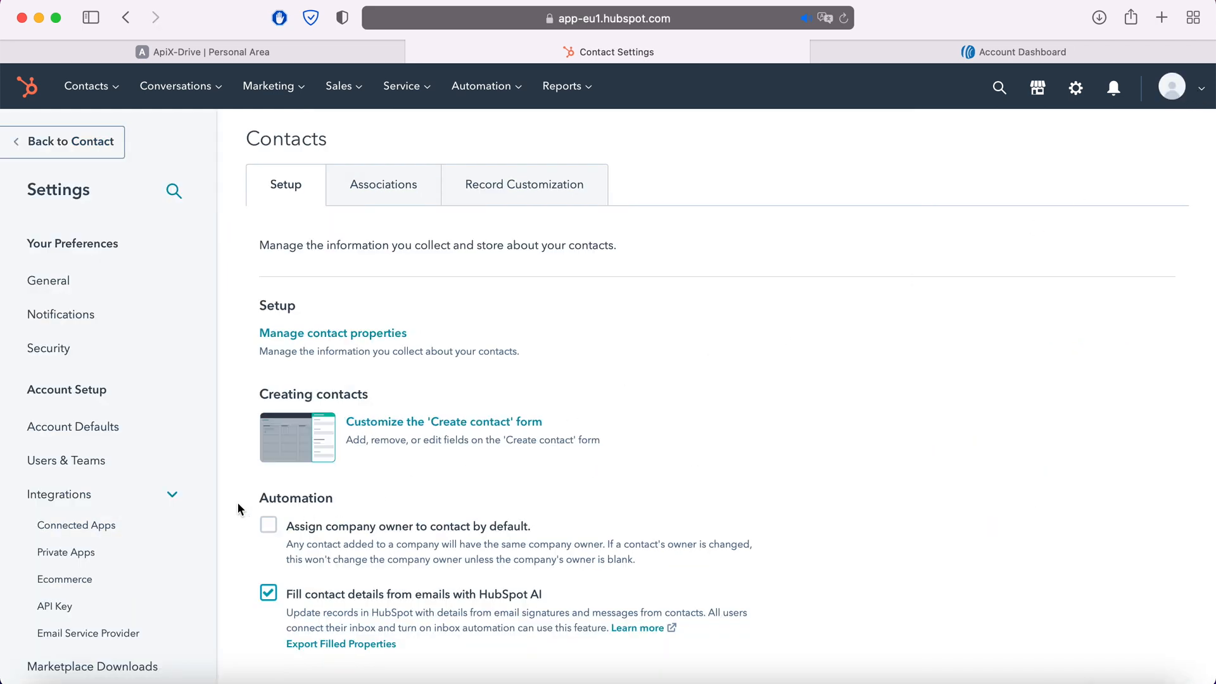
{"action": "left_click", "coordinate": [75, 610]}
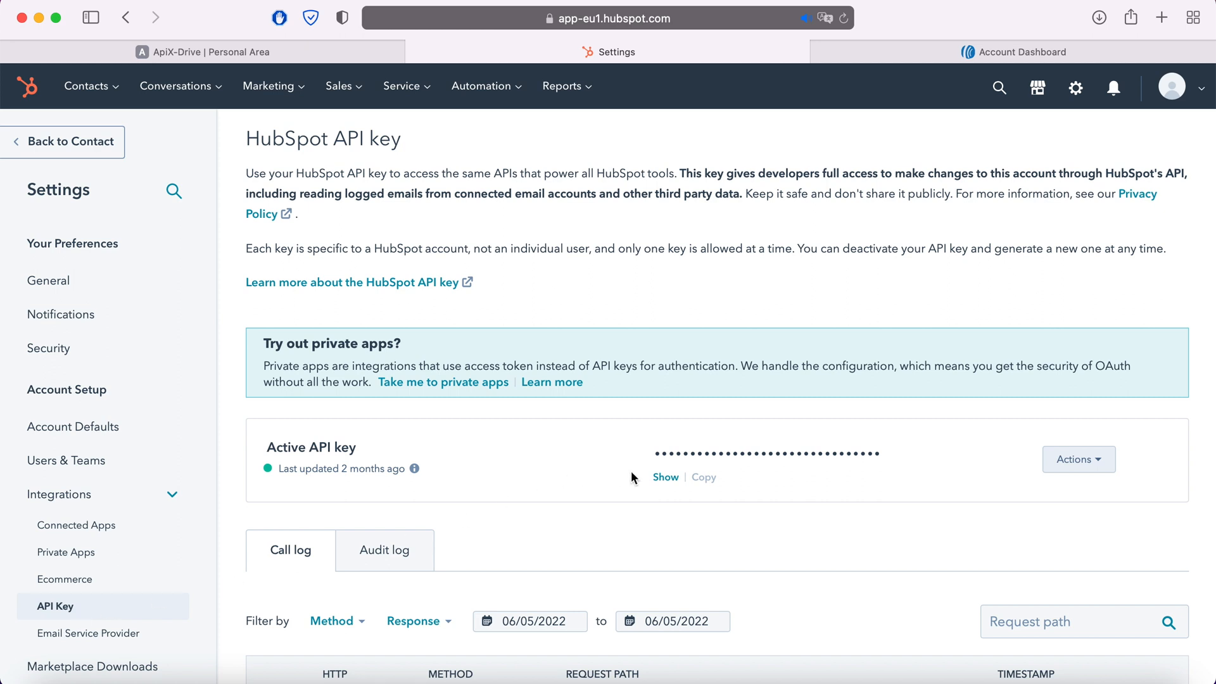
{"action": "left_click", "coordinate": [665, 477]}
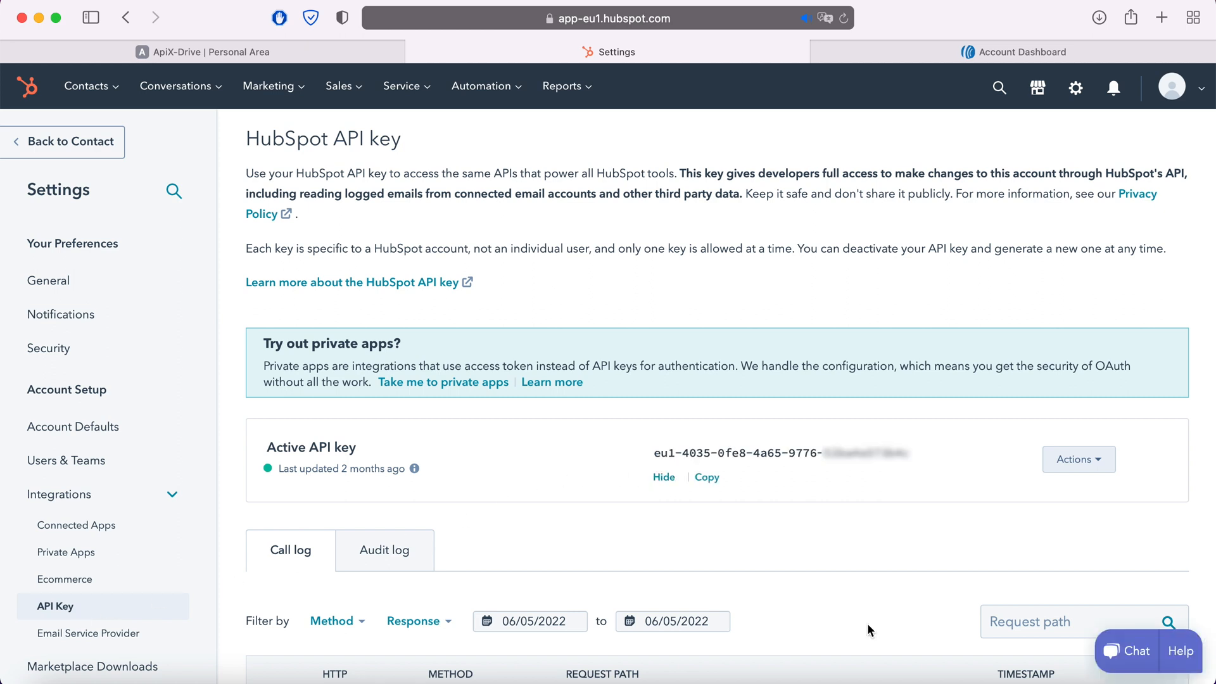
{"action": "left_click_drag", "start_coordinate": [655, 454], "coordinate": [895, 467]}
{"action": "right_click", "coordinate": [874, 469]}
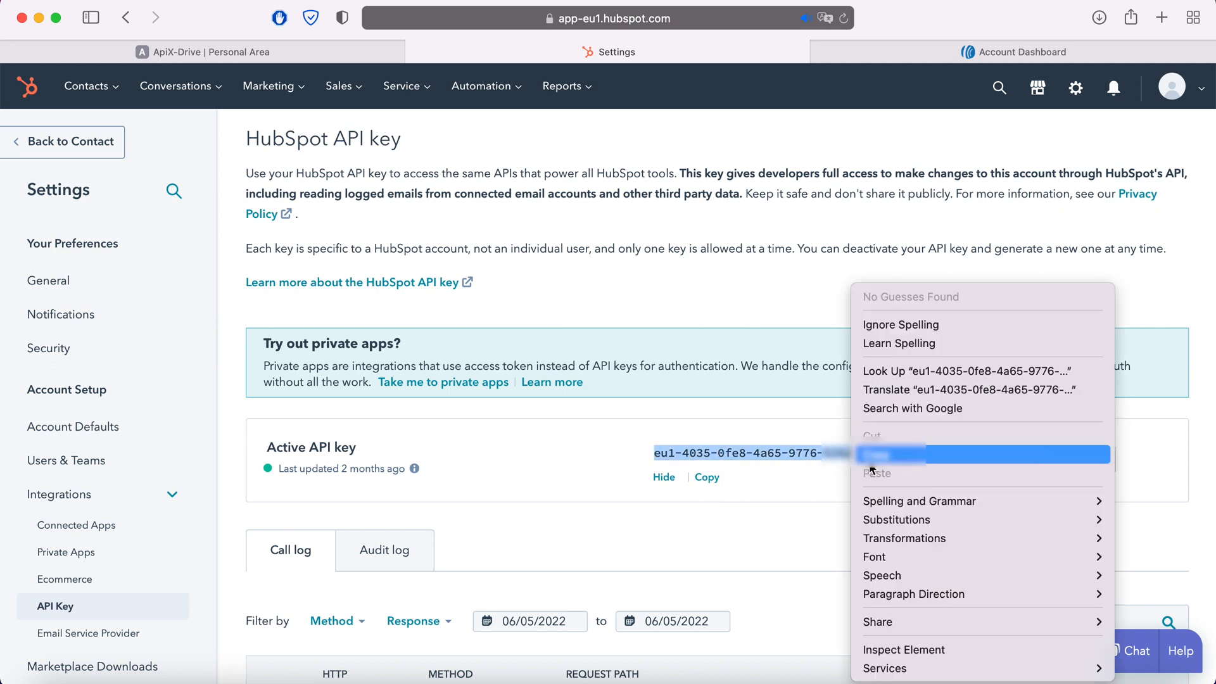
{"action": "left_click", "coordinate": [877, 455]}
- Return to ApiX-Drive, paste the API key into the Hubspot integration setup and save it
{"action": "left_click", "coordinate": [302, 47]}
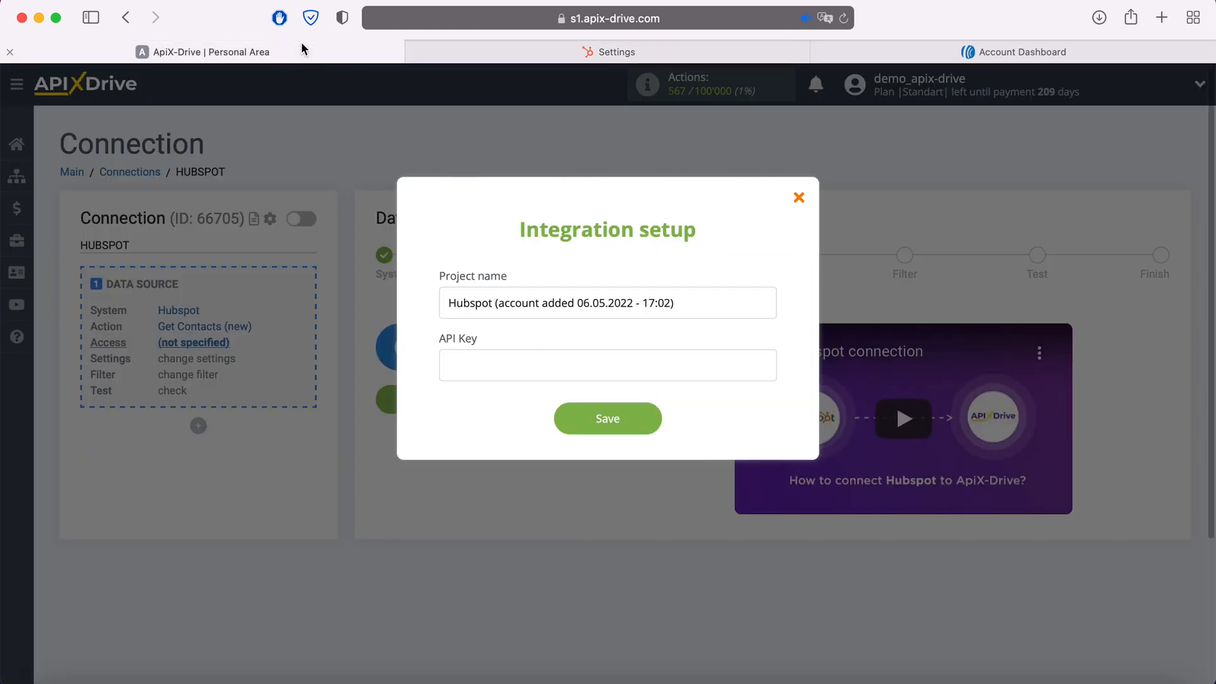
{"action": "right_click", "coordinate": [492, 358]}
{"action": "left_click", "coordinate": [518, 403]}
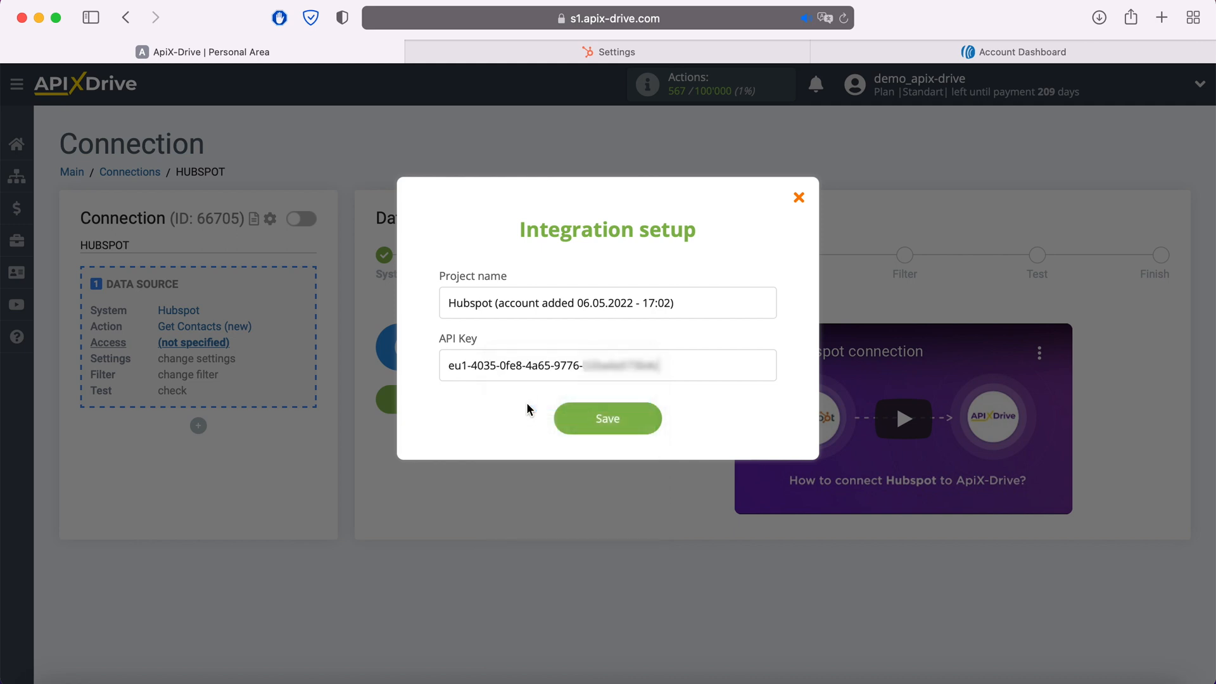
{"action": "left_click", "coordinate": [581, 418]}
- Select the newly added Hubspot account as the data source's login and proceed
{"action": "left_click", "coordinate": [633, 343]}
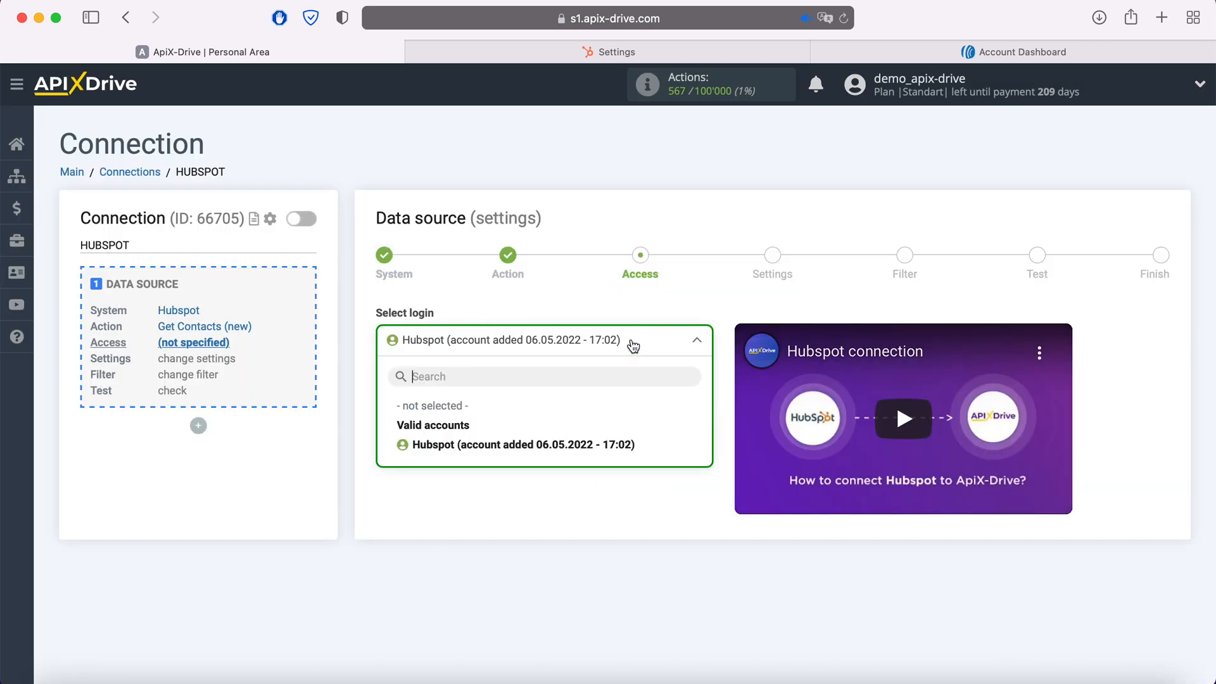
{"action": "left_click", "coordinate": [594, 442]}
{"action": "left_click", "coordinate": [469, 433]}
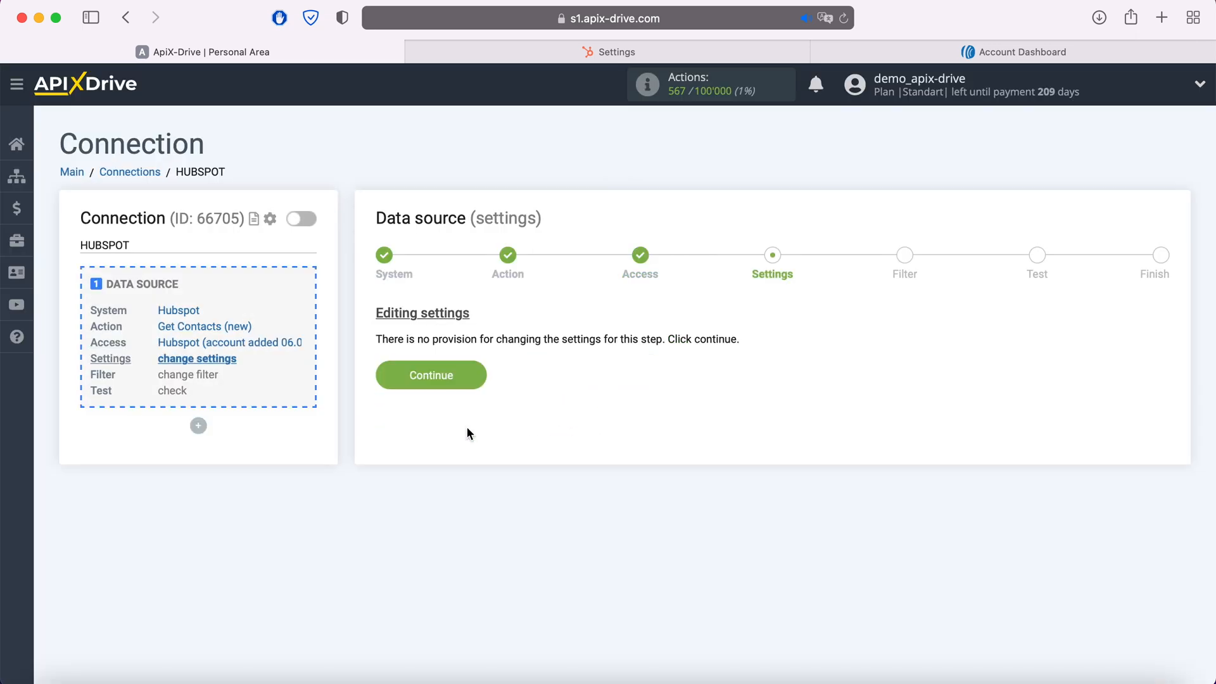
- Complete the data source without extra settings or filter conditions, reviewing and accepting the Hubspot test data
{"action": "left_click", "coordinate": [473, 375]}
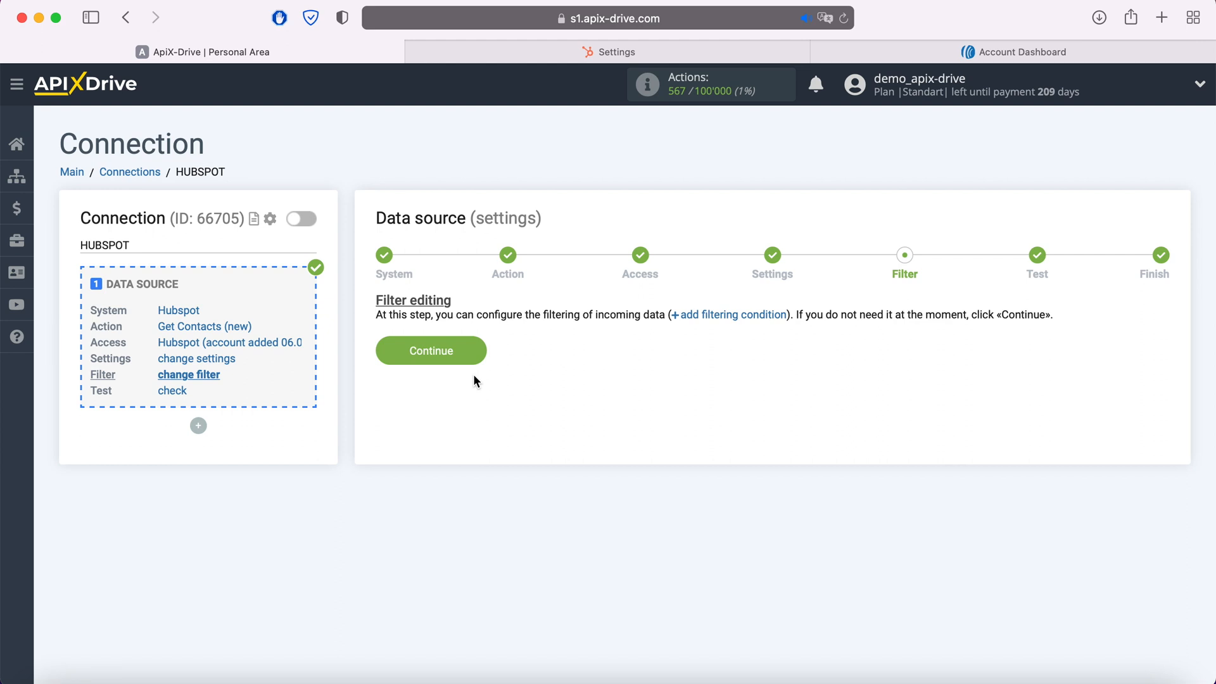
{"action": "left_click", "coordinate": [473, 349]}
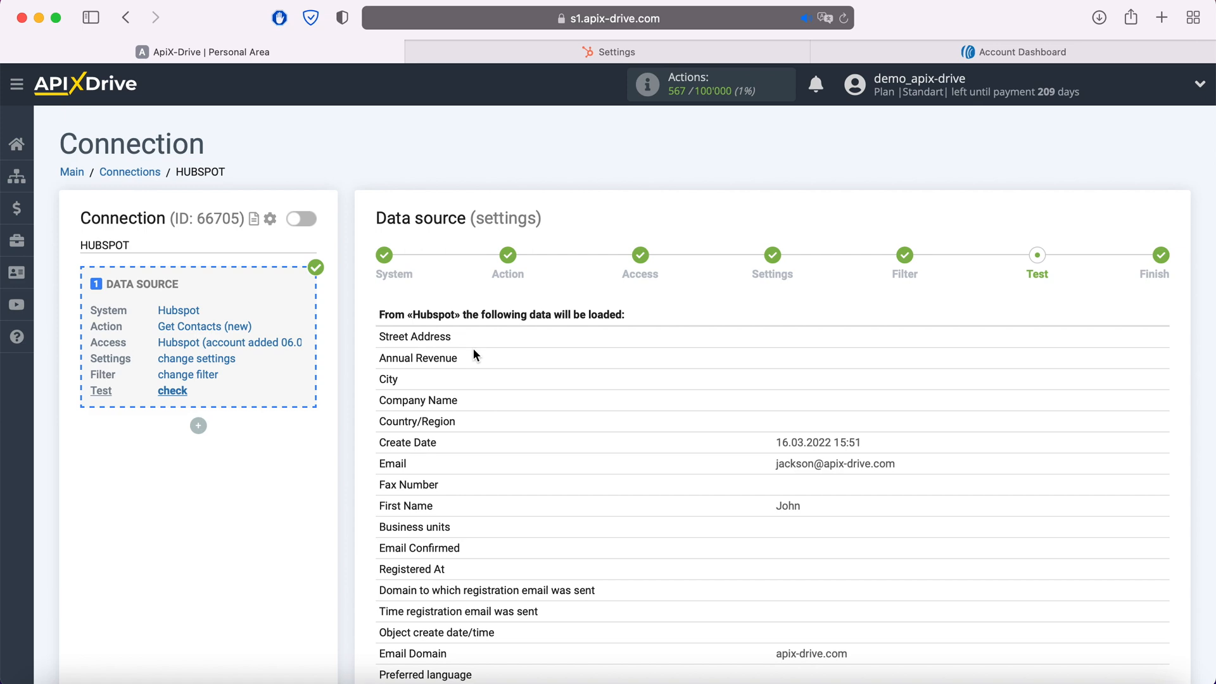
{"action": "scroll", "coordinate": [473, 348], "scroll_direction": "down", "scroll_amount": 8}
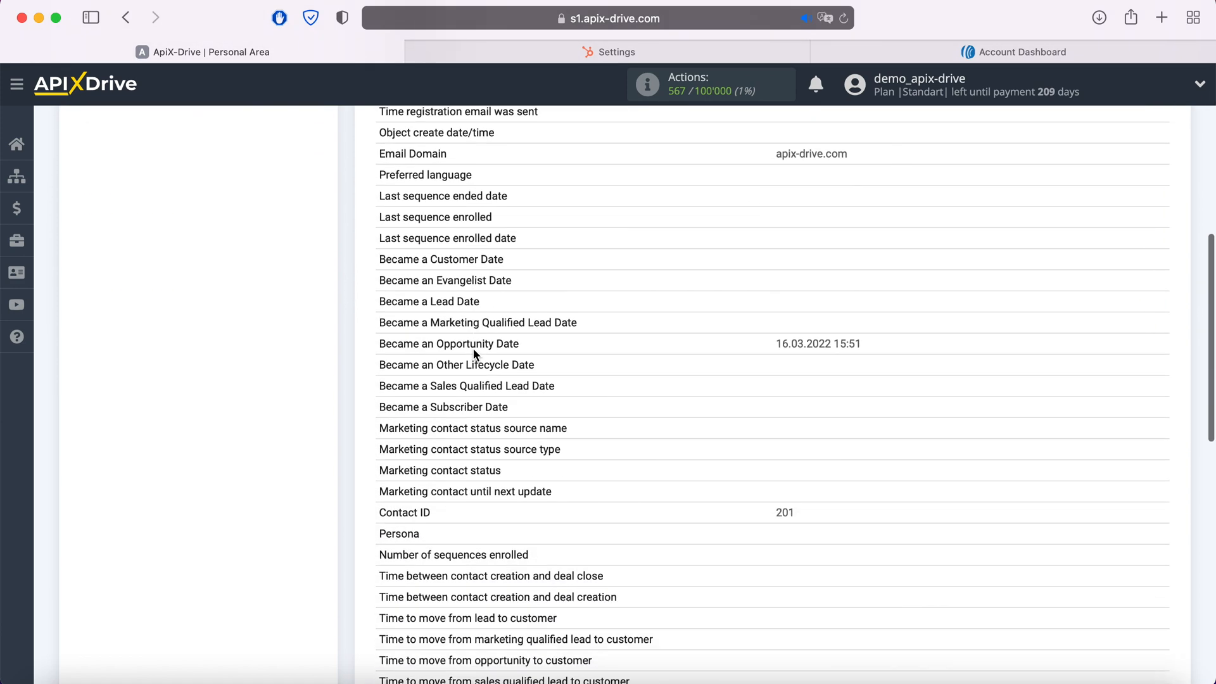
{"action": "scroll", "coordinate": [473, 349], "scroll_direction": "down", "scroll_amount": 7}
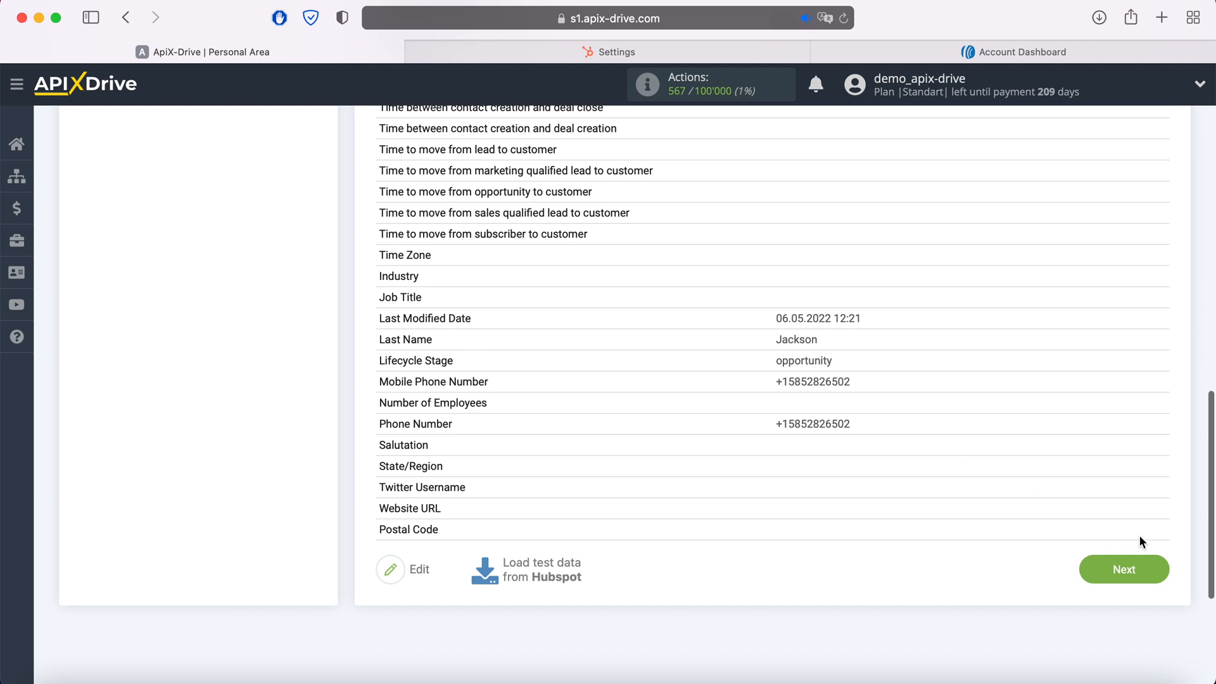
{"action": "left_click", "coordinate": [1157, 566]}
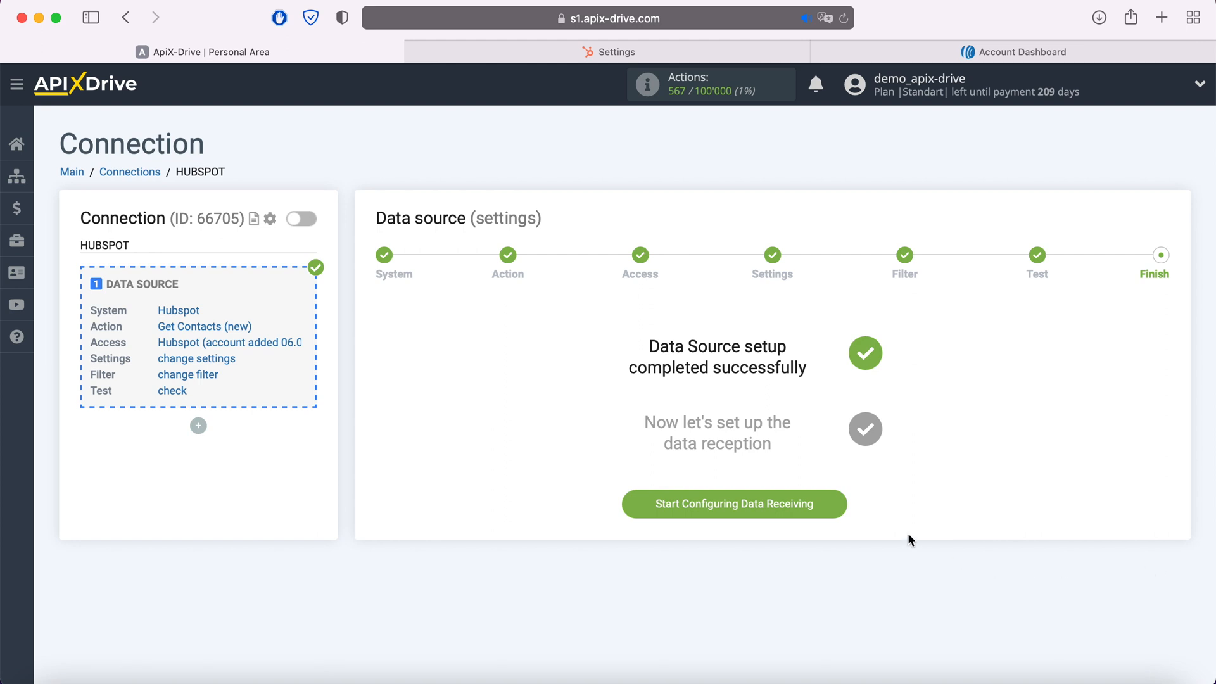
- Start configuring data receiving and choose Aweber as the data destination system
{"action": "left_click", "coordinate": [829, 503]}
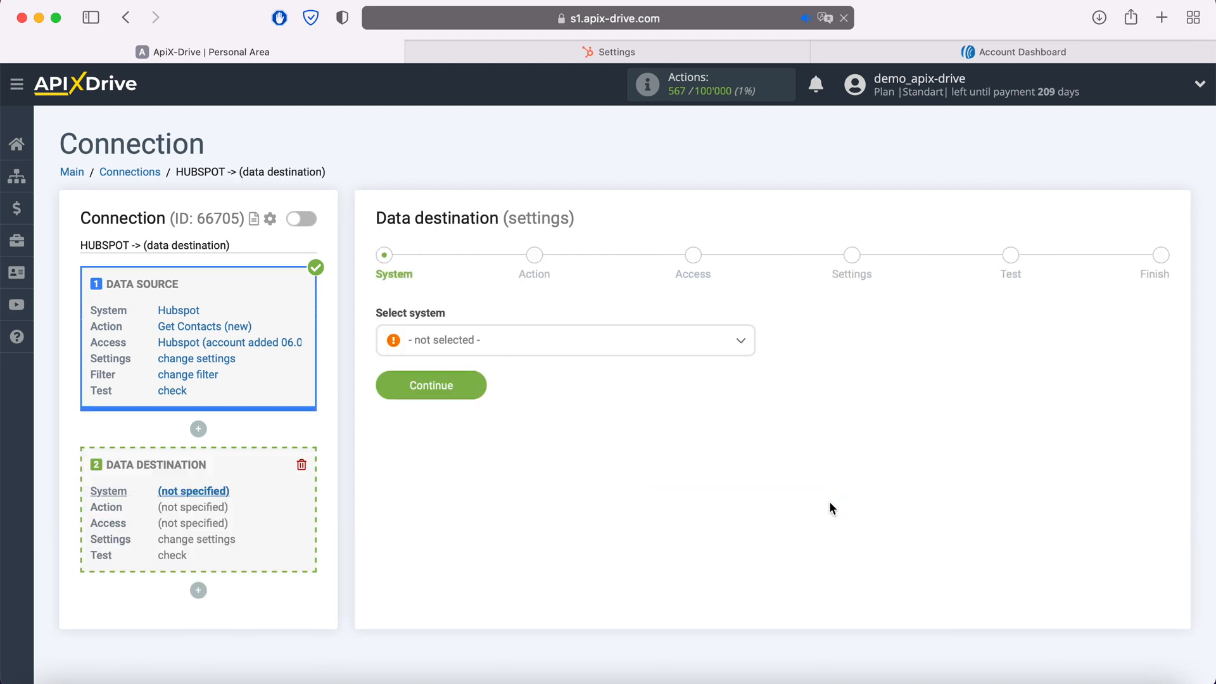
{"action": "left_click", "coordinate": [584, 350]}
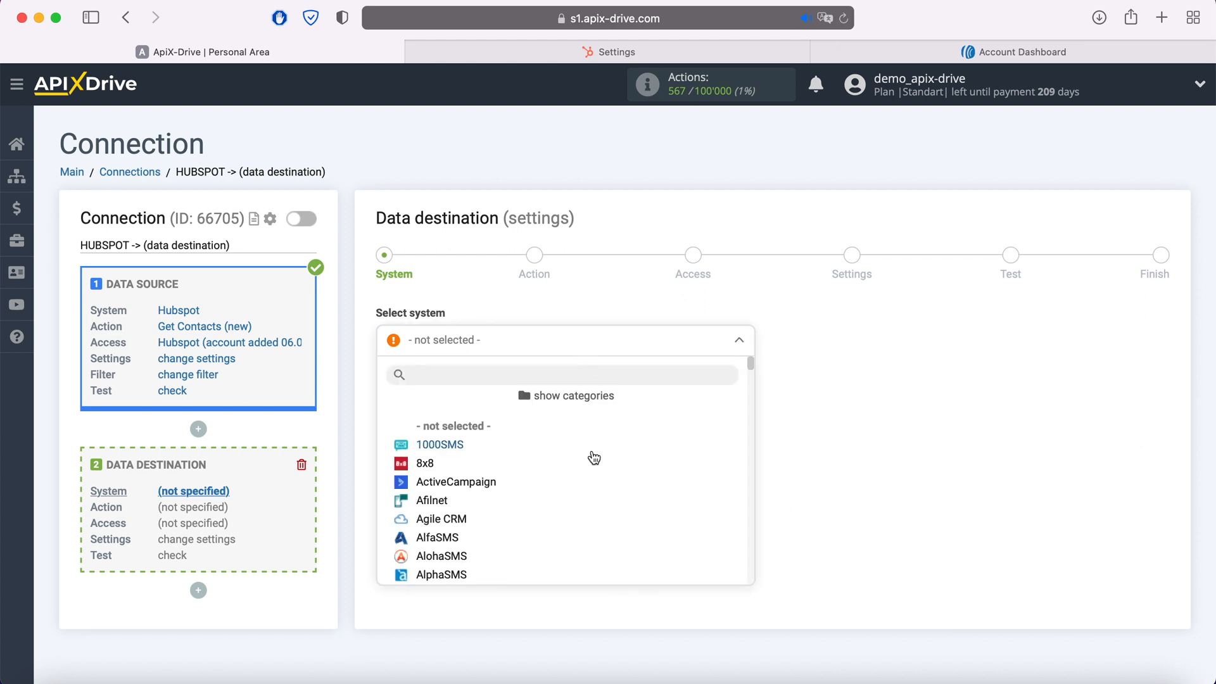
{"action": "scroll", "coordinate": [592, 456], "scroll_direction": "down", "scroll_amount": 5}
{"action": "scroll", "coordinate": [594, 458], "scroll_direction": "down", "scroll_amount": 1}
{"action": "left_click", "coordinate": [435, 488]}
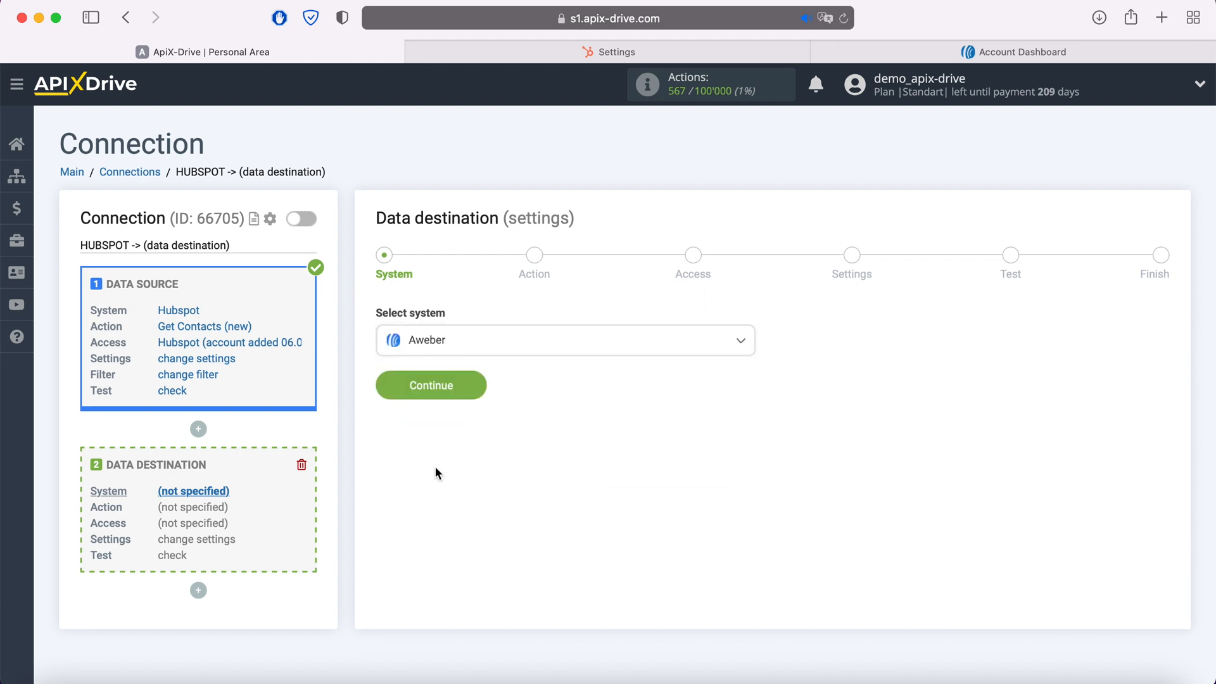
{"action": "left_click", "coordinate": [476, 383]}
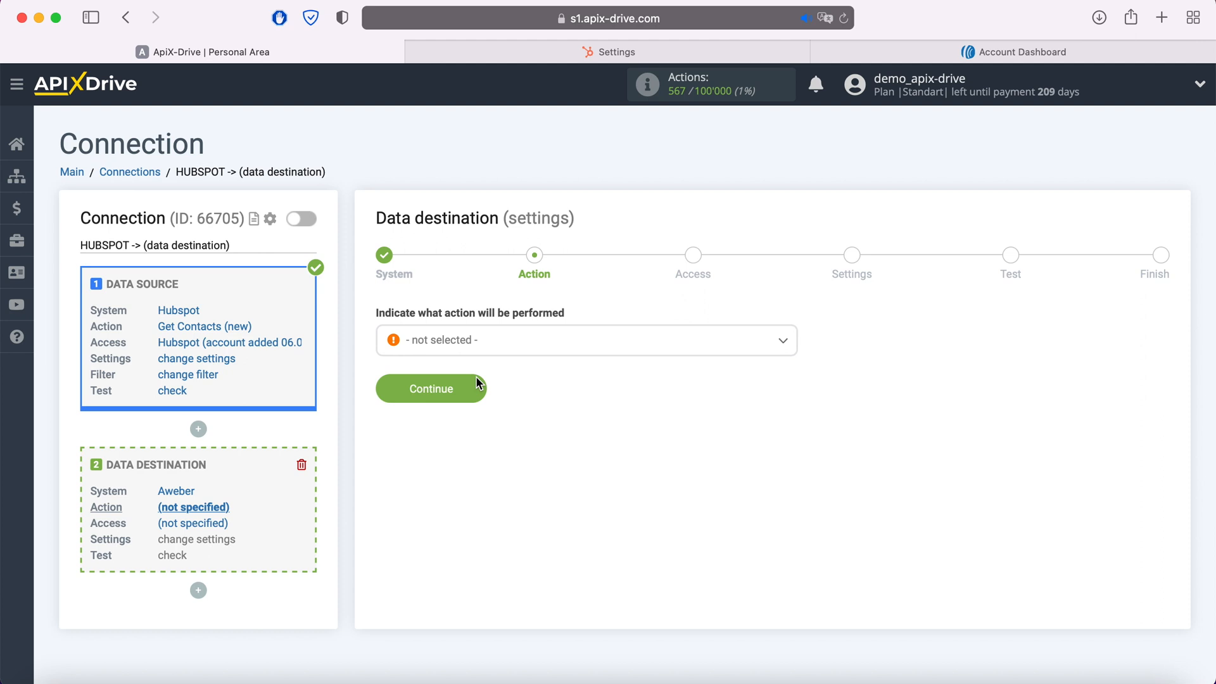
- Set the Aweber destination's action to Add / Update Subscriber
{"action": "left_click", "coordinate": [497, 345]}
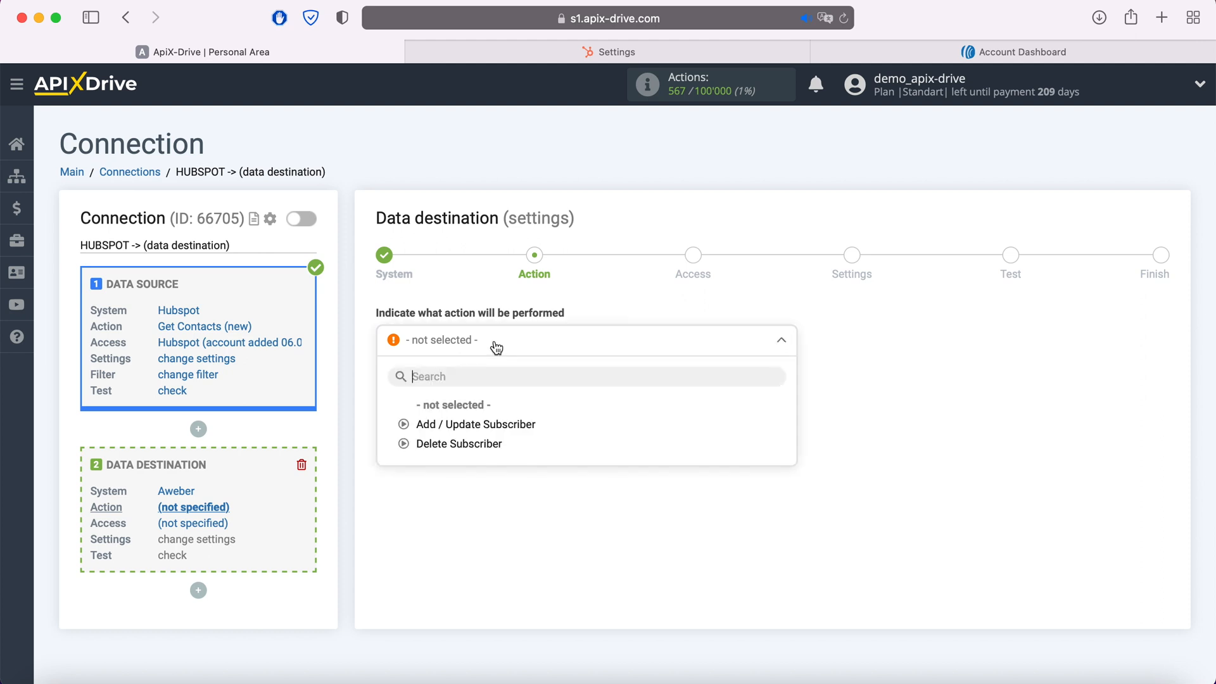
{"action": "left_click", "coordinate": [505, 425]}
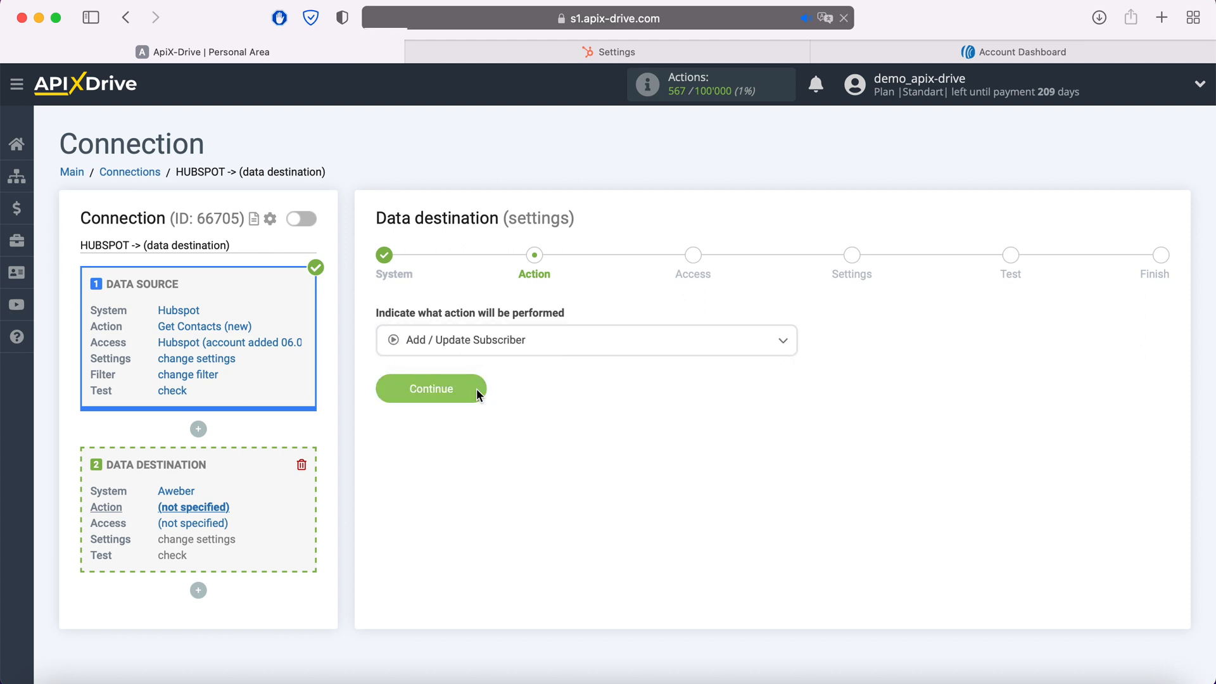
{"action": "left_click", "coordinate": [477, 389]}
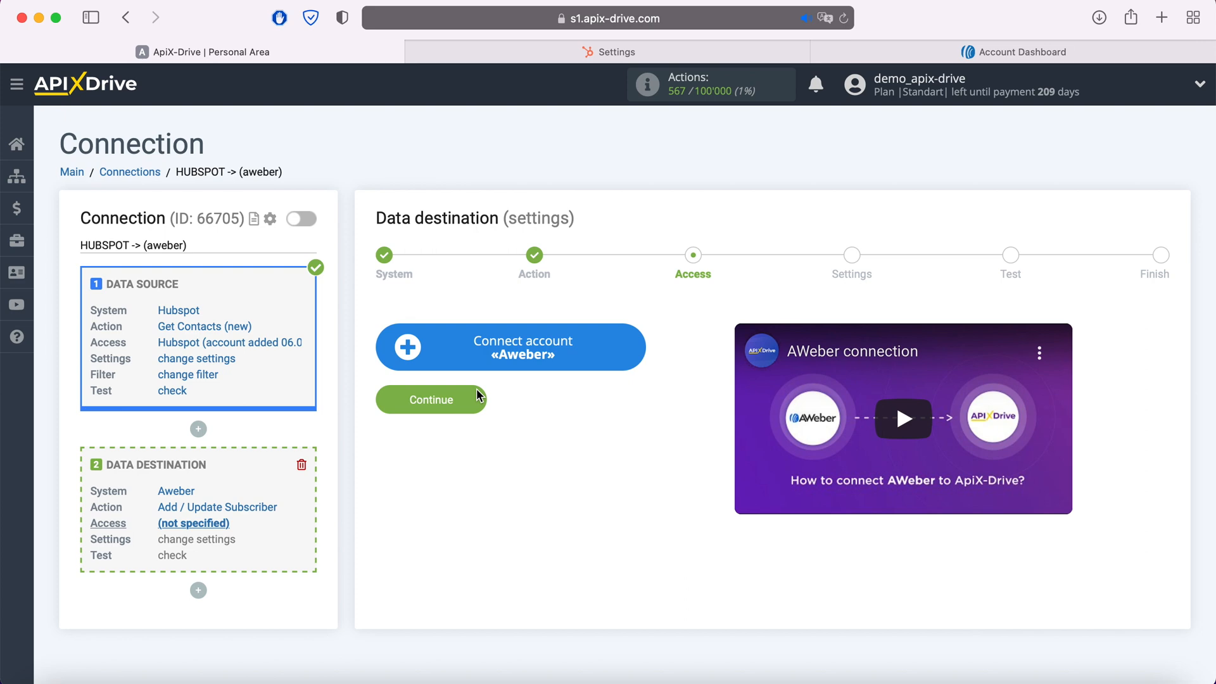
- Connect the Aweber account by entering its login name and password, passing the robot check and allowing ApiX-Drive access
{"action": "left_click", "coordinate": [635, 348]}
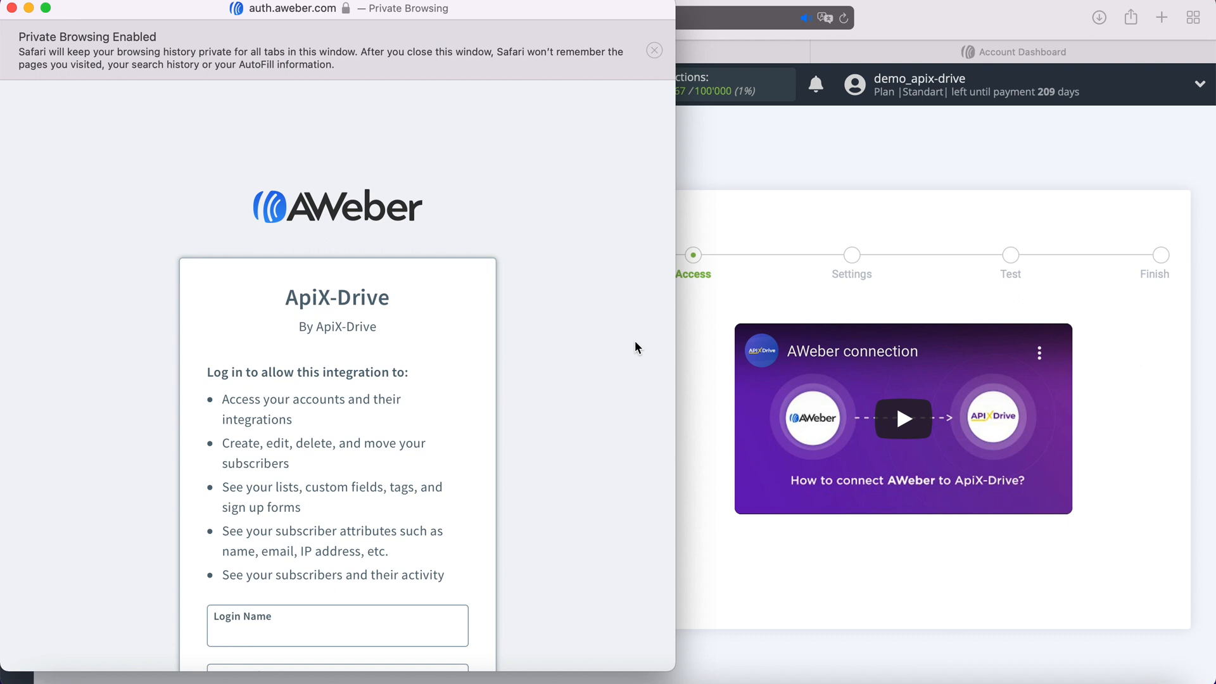
{"action": "scroll", "coordinate": [635, 347], "scroll_direction": "down", "scroll_amount": 3}
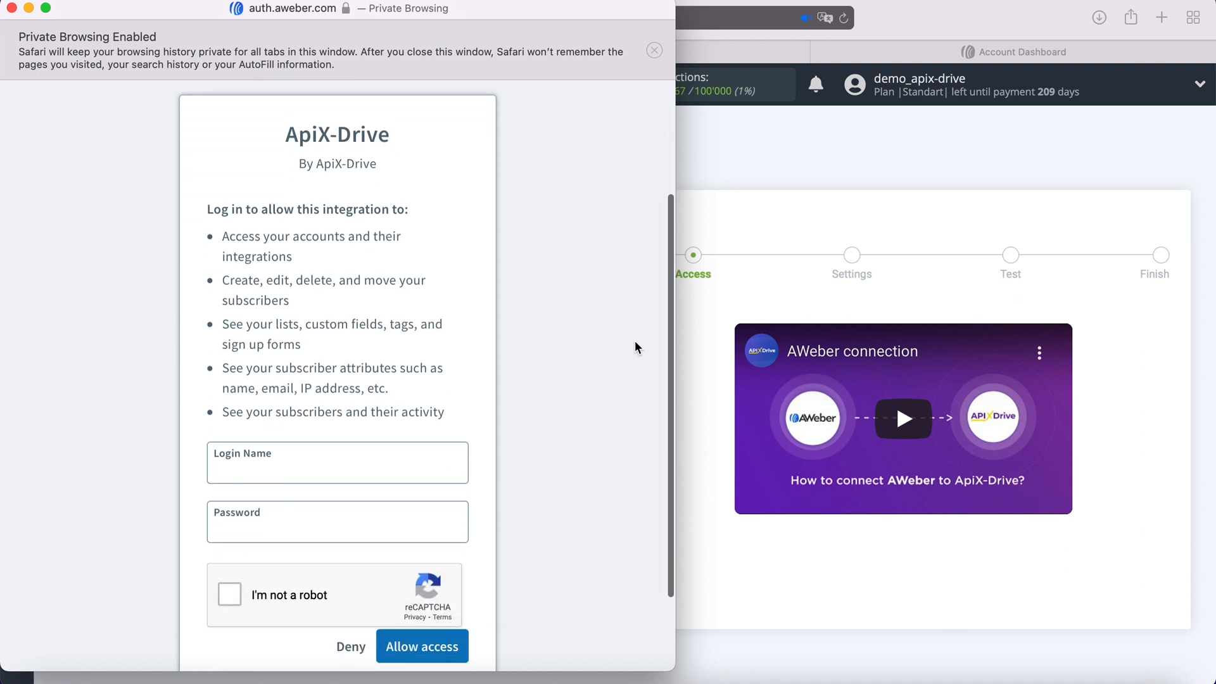
{"action": "right_click", "coordinate": [288, 442]}
{"action": "left_click", "coordinate": [318, 488]}
{"action": "left_click", "coordinate": [298, 492]}
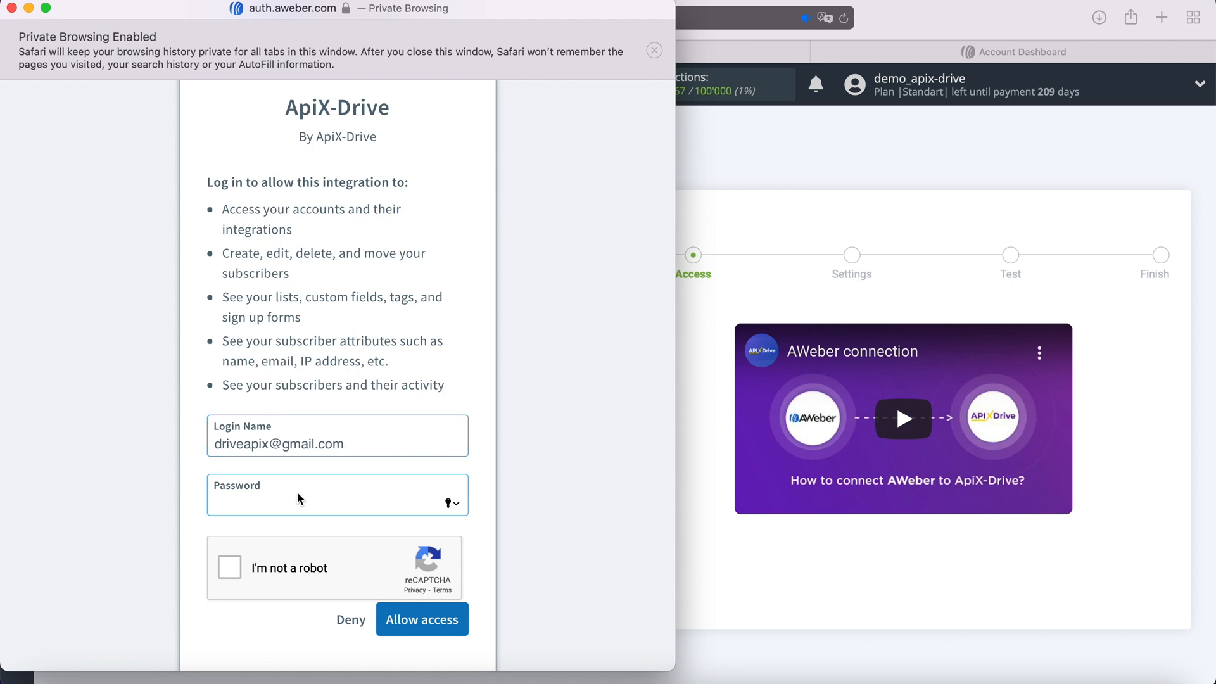
{"action": "type", "text": "********"}
{"action": "left_click", "coordinate": [235, 573]}
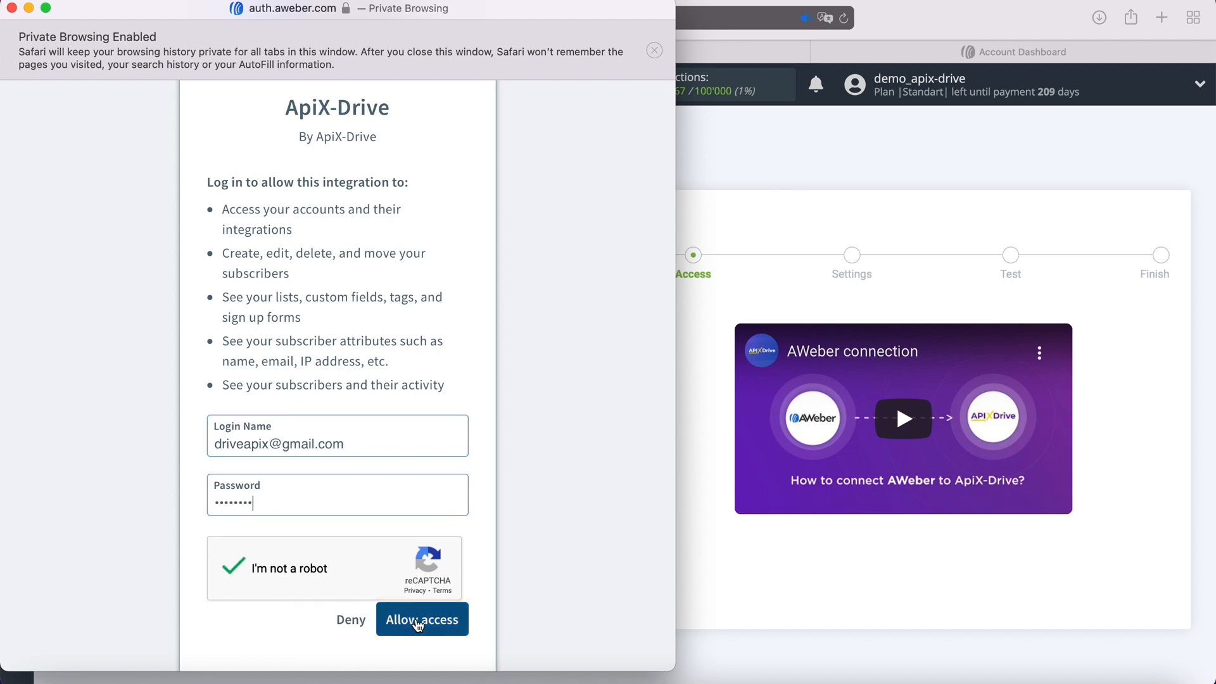
{"action": "left_click", "coordinate": [417, 624]}
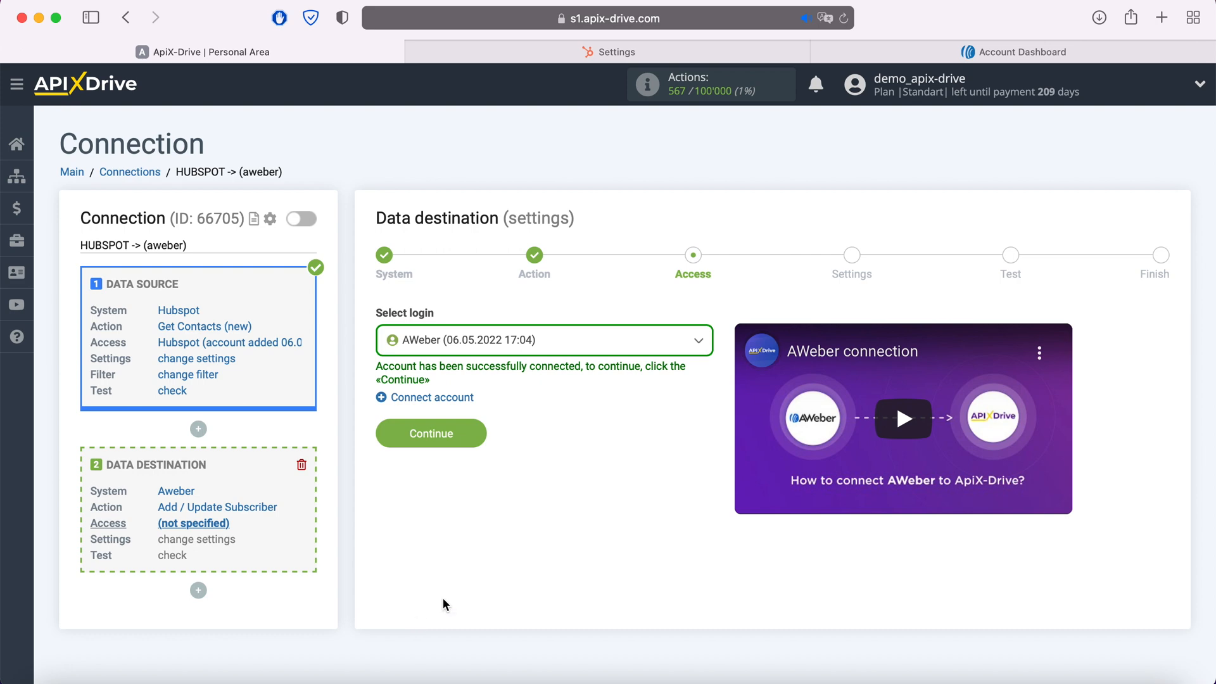
- Use the connected AWeber login for the data destination and continue to its settings
{"action": "left_click", "coordinate": [558, 355]}
{"action": "left_click", "coordinate": [524, 441]}
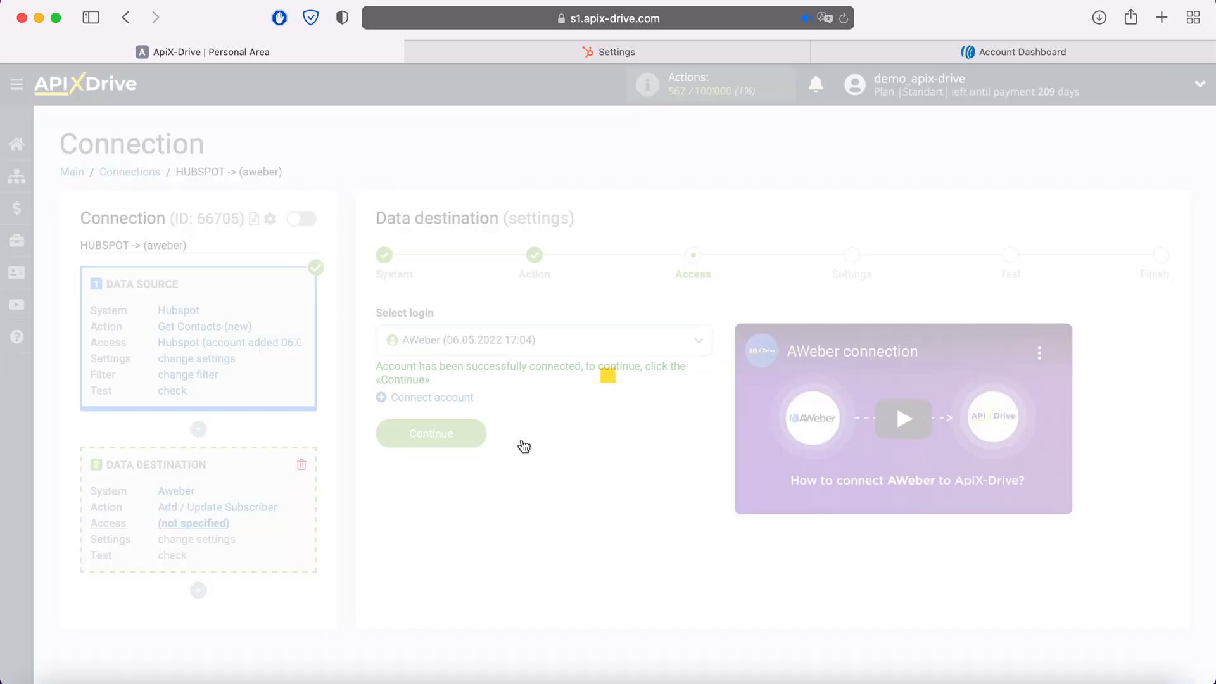
{"action": "left_click", "coordinate": [482, 436]}
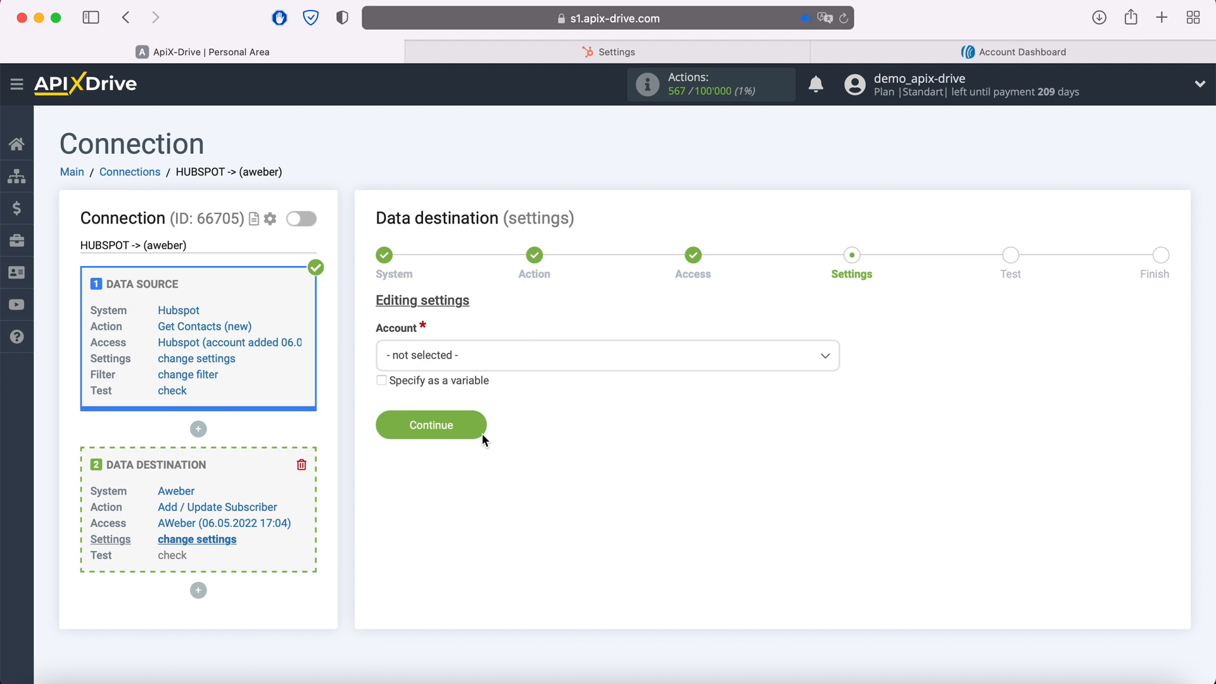
- Select the available AWeber account and the ApiX - Drive list as the target for subscribers
{"action": "left_click", "coordinate": [483, 355]}
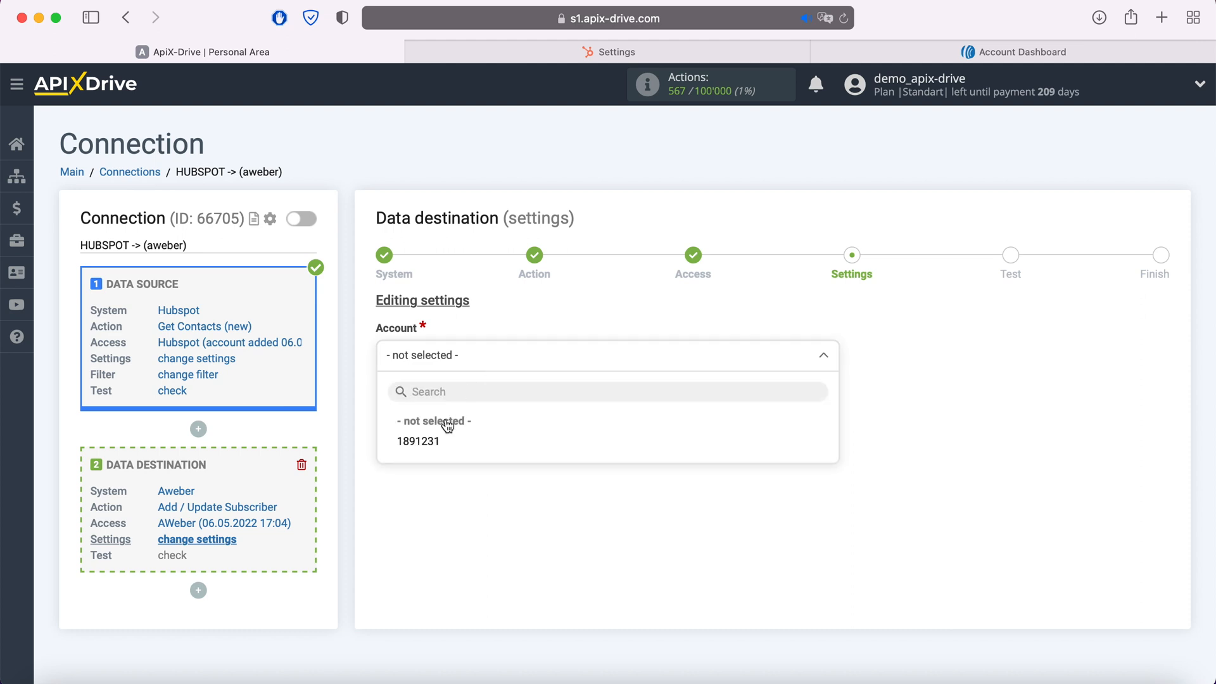
{"action": "left_click", "coordinate": [445, 435]}
{"action": "left_click", "coordinate": [437, 443]}
{"action": "left_click", "coordinate": [436, 529]}
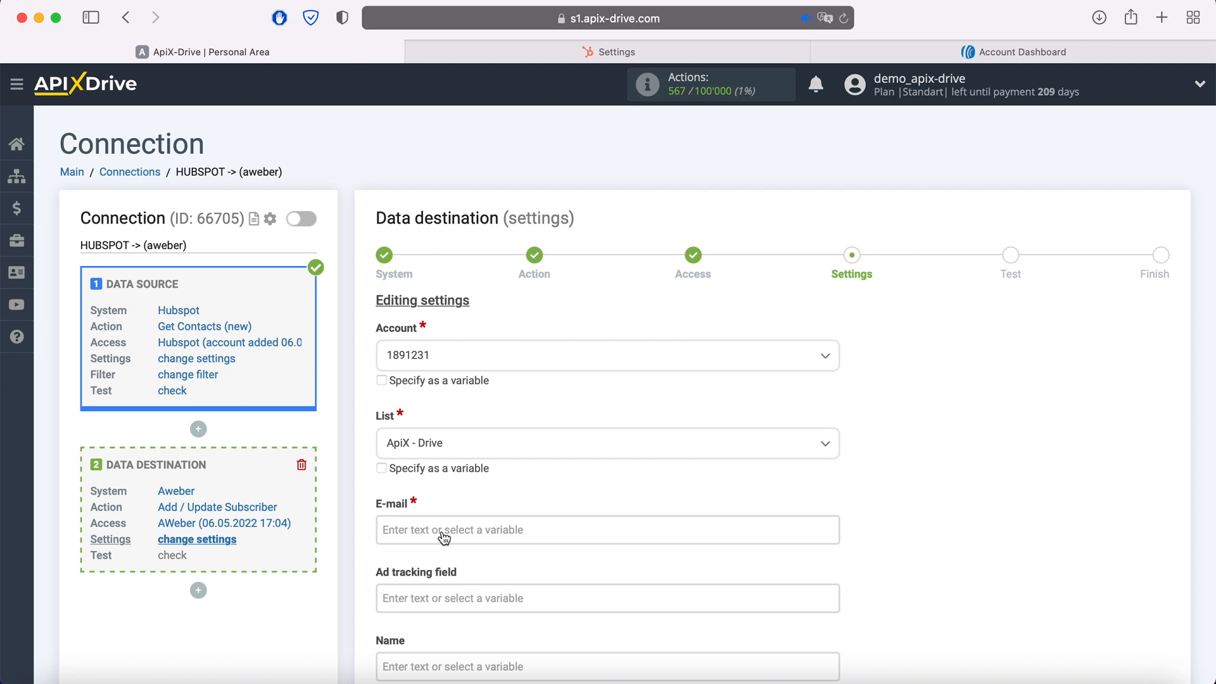
- Map the destination's E-mail field to the Hubspot Email variable
{"action": "left_click", "coordinate": [443, 538]}
{"action": "scroll", "coordinate": [443, 537], "scroll_direction": "down", "scroll_amount": 5}
{"action": "scroll", "coordinate": [634, 424], "scroll_direction": "down", "scroll_amount": 1}
{"action": "scroll", "coordinate": [651, 418], "scroll_direction": "down", "scroll_amount": 10}
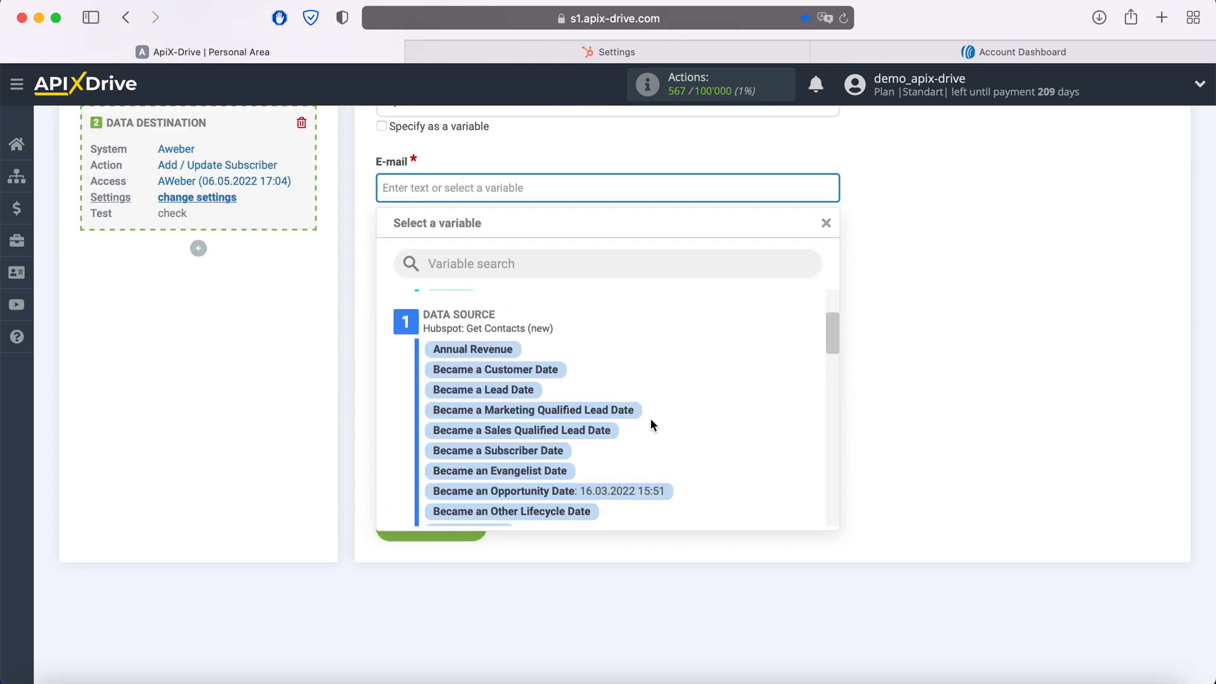
{"action": "scroll", "coordinate": [651, 419], "scroll_direction": "down", "scroll_amount": 1}
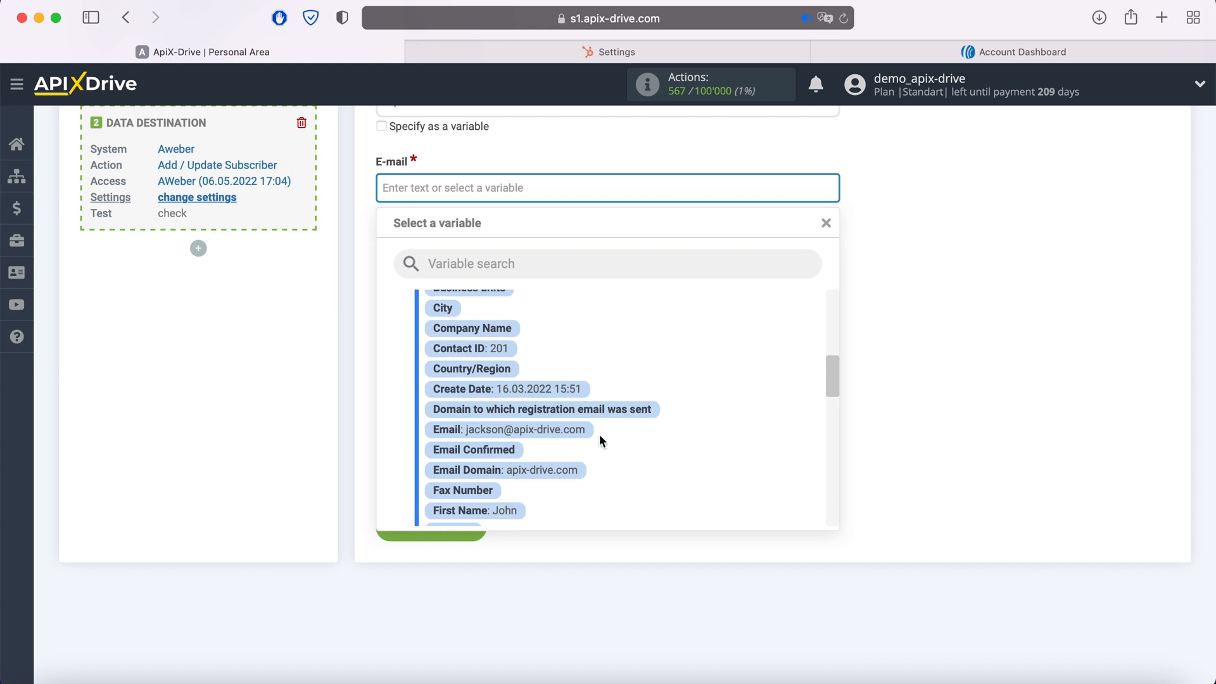
{"action": "left_click", "coordinate": [570, 431]}
- Fill the destination's Name field with the Hubspot First Name and Last Name variables
{"action": "left_click", "coordinate": [516, 325]}
{"action": "scroll", "coordinate": [660, 404], "scroll_direction": "down", "scroll_amount": 8}
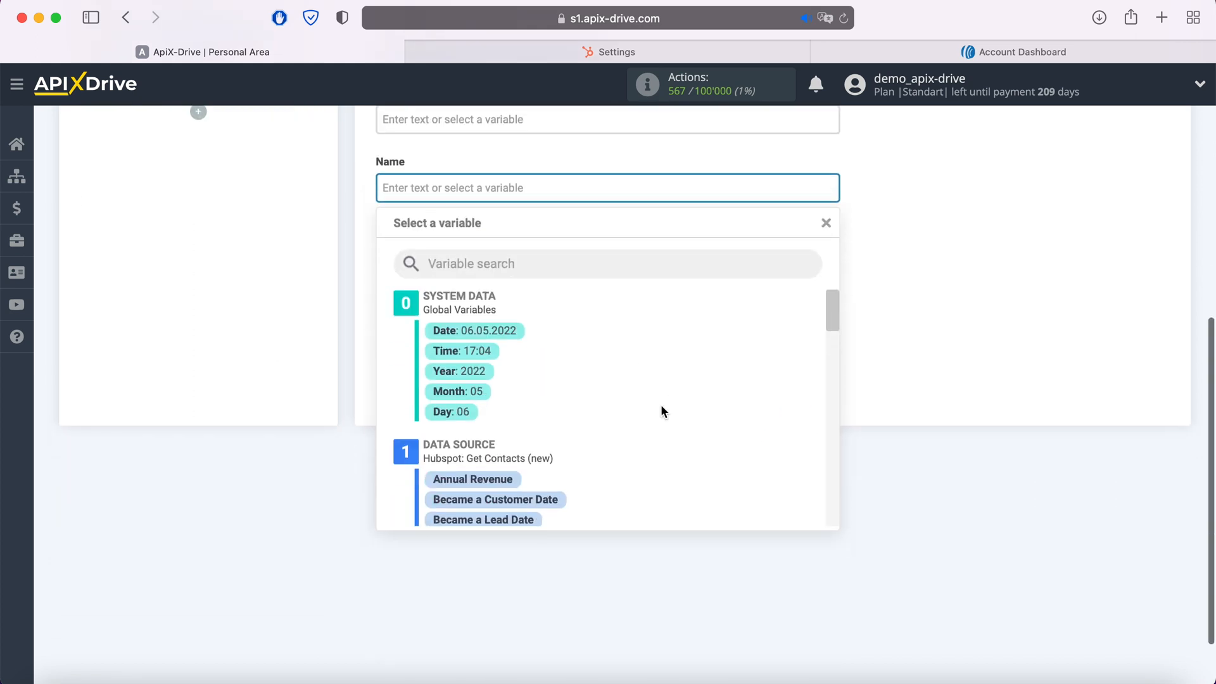
{"action": "scroll", "coordinate": [660, 410], "scroll_direction": "down", "scroll_amount": 7}
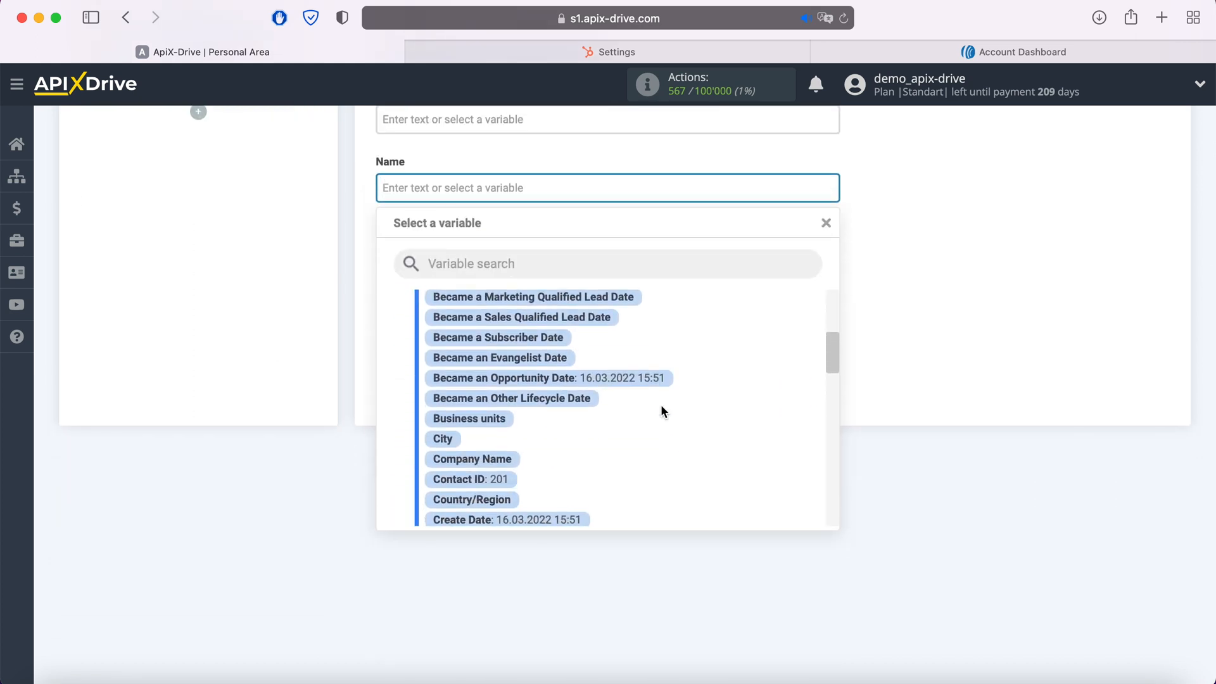
{"action": "scroll", "coordinate": [660, 410], "scroll_direction": "down", "scroll_amount": 4}
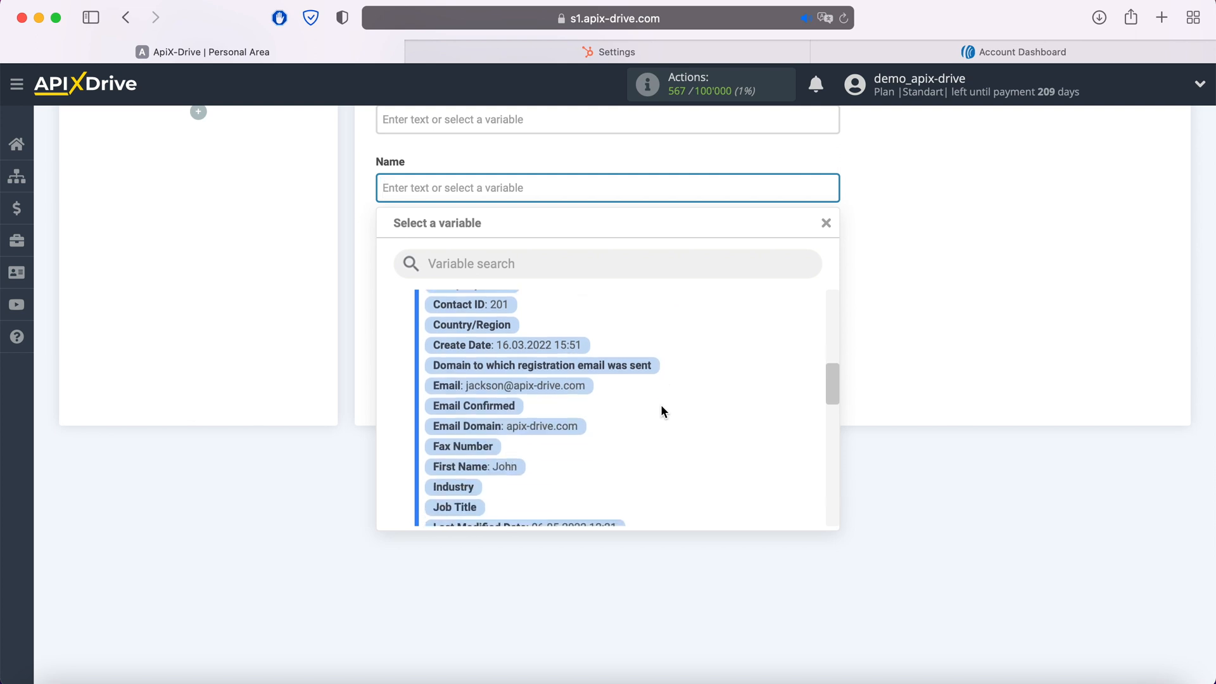
{"action": "left_click", "coordinate": [507, 392]}
{"action": "left_click", "coordinate": [583, 188]}
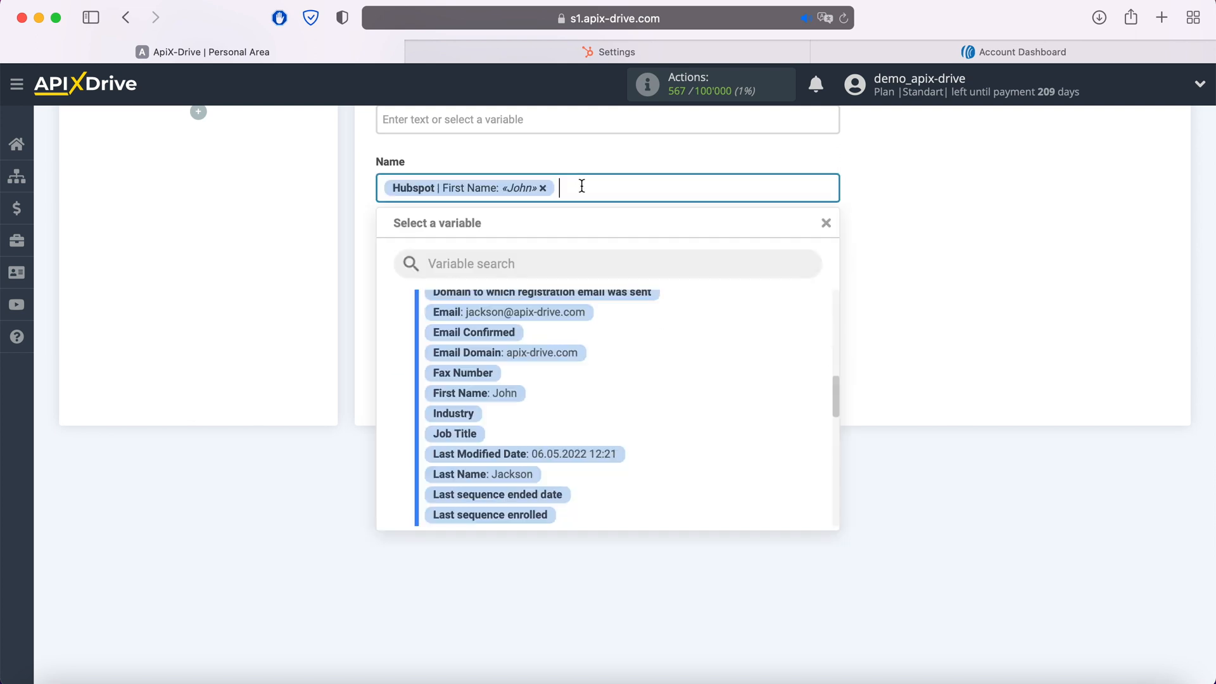
{"action": "left_click", "coordinate": [525, 475]}
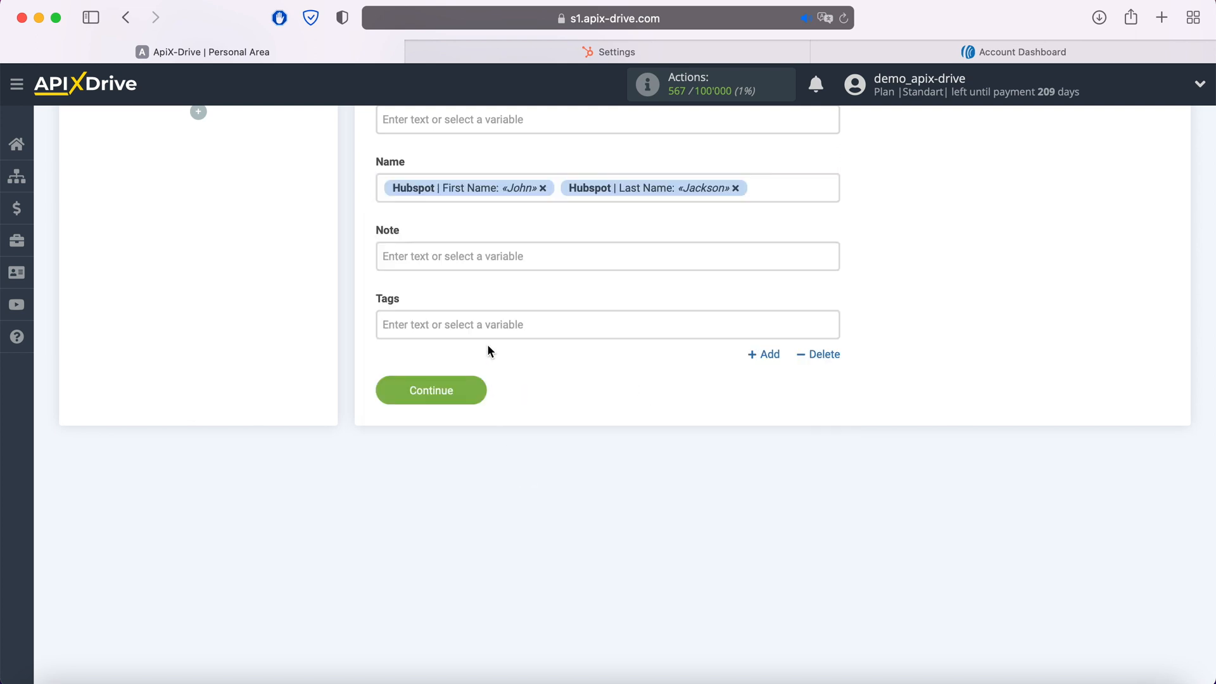
- Fill the Tags field with the text "Web" followed by the Hubspot Email Domain variable
{"action": "left_click", "coordinate": [486, 327]}
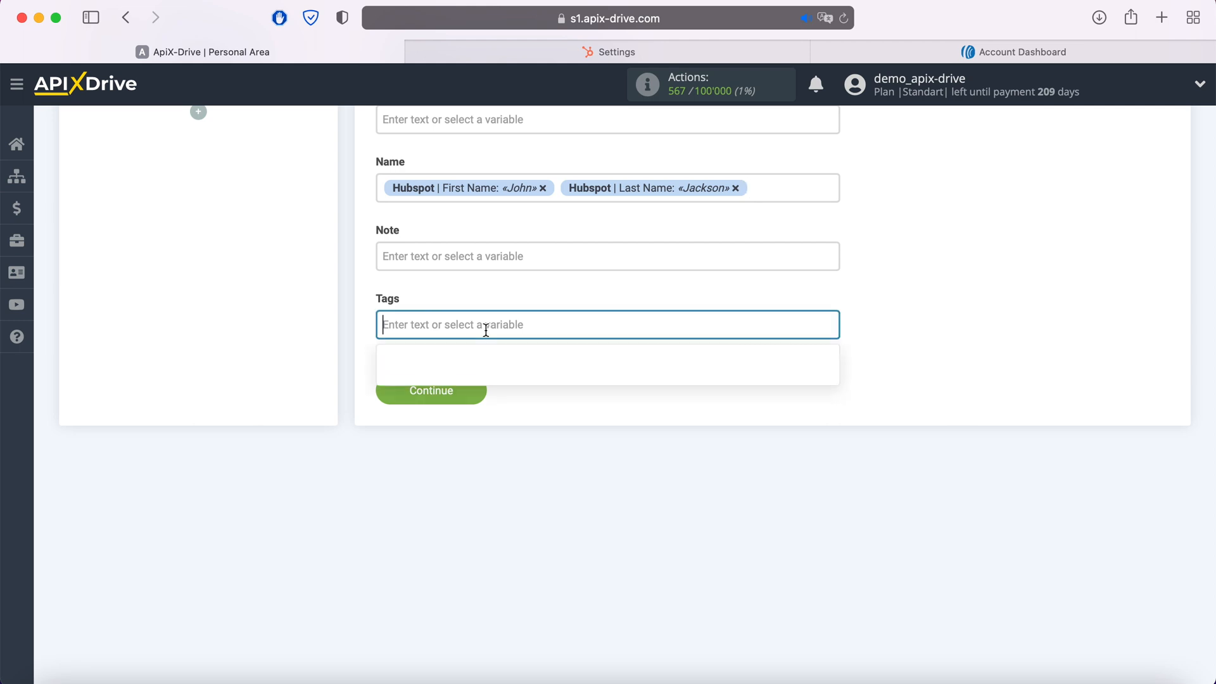
{"action": "scroll", "coordinate": [663, 468], "scroll_direction": "down", "scroll_amount": 10}
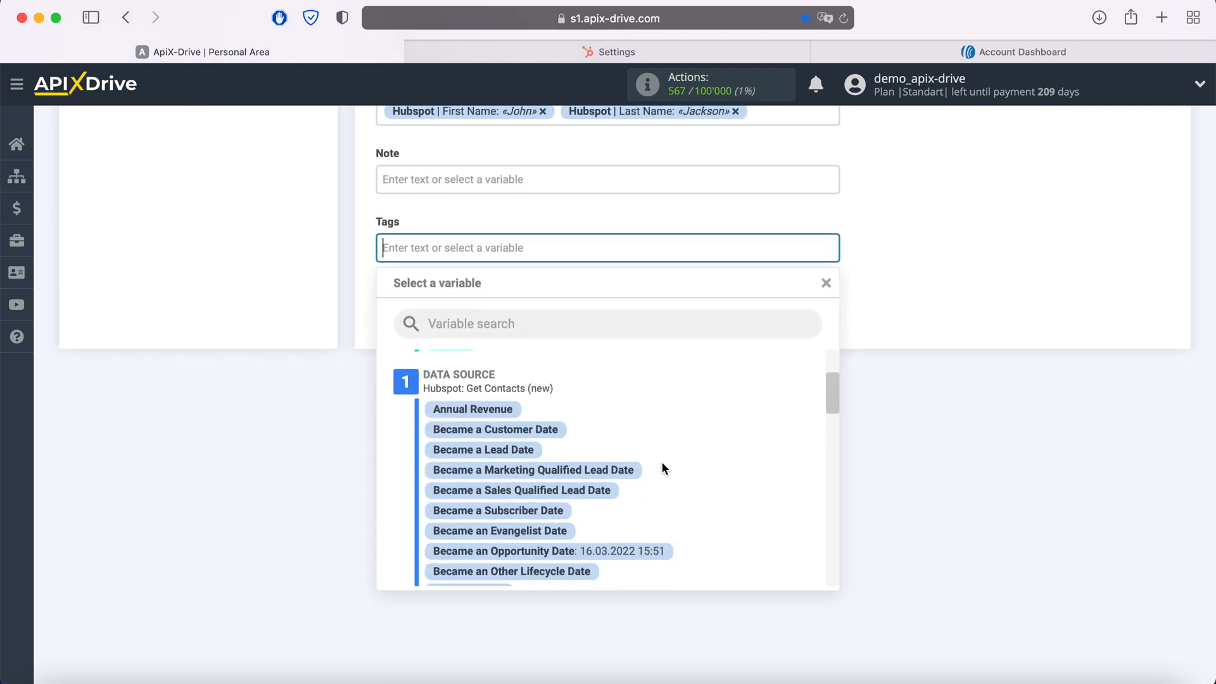
{"action": "scroll", "coordinate": [661, 461], "scroll_direction": "down", "scroll_amount": 2}
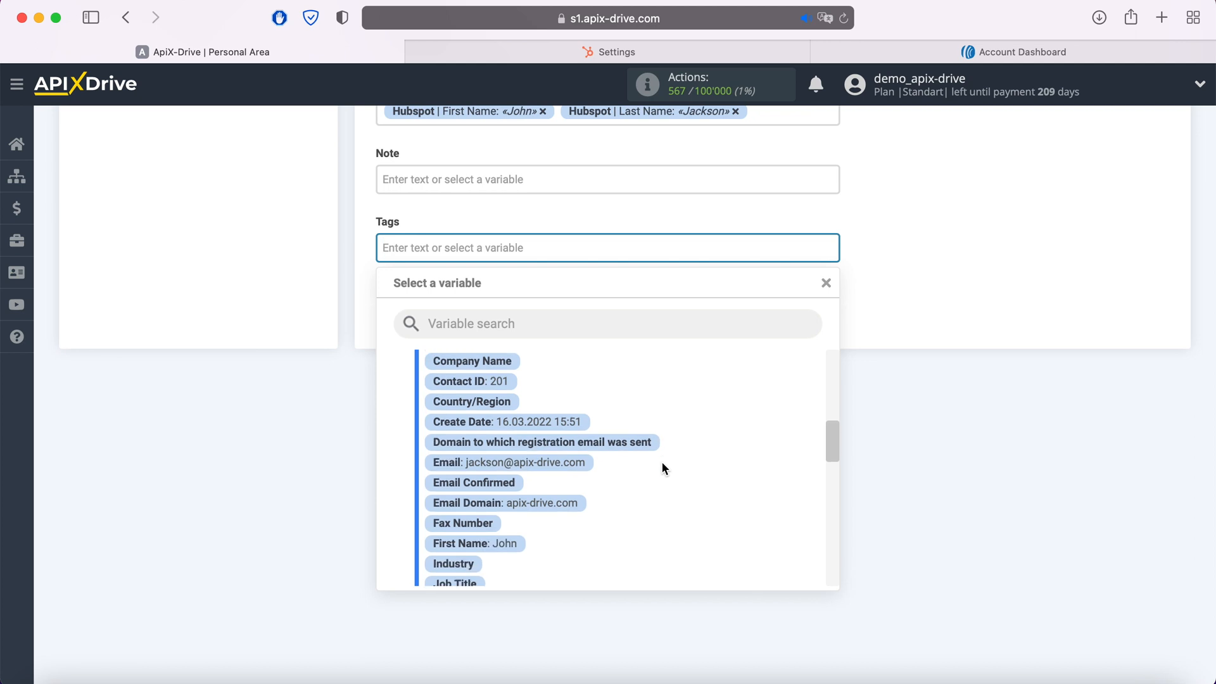
{"action": "left_click", "coordinate": [576, 507]}
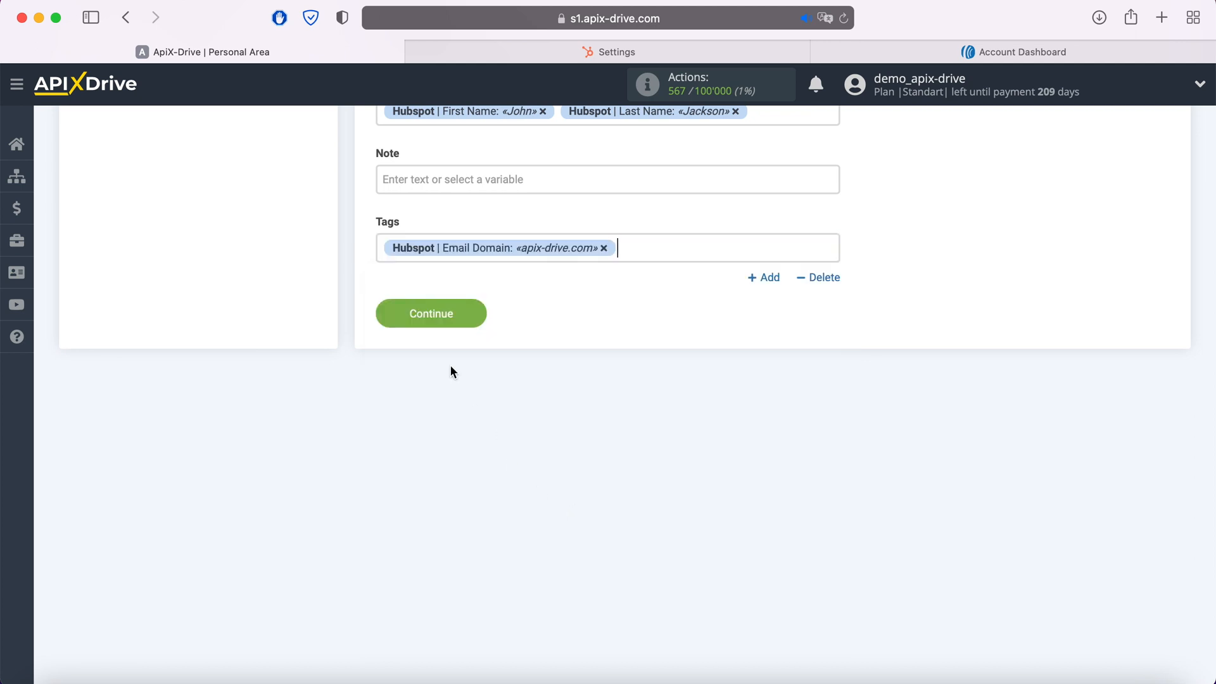
{"action": "left_click", "coordinate": [382, 248]}
{"action": "type", "text": "Web"}
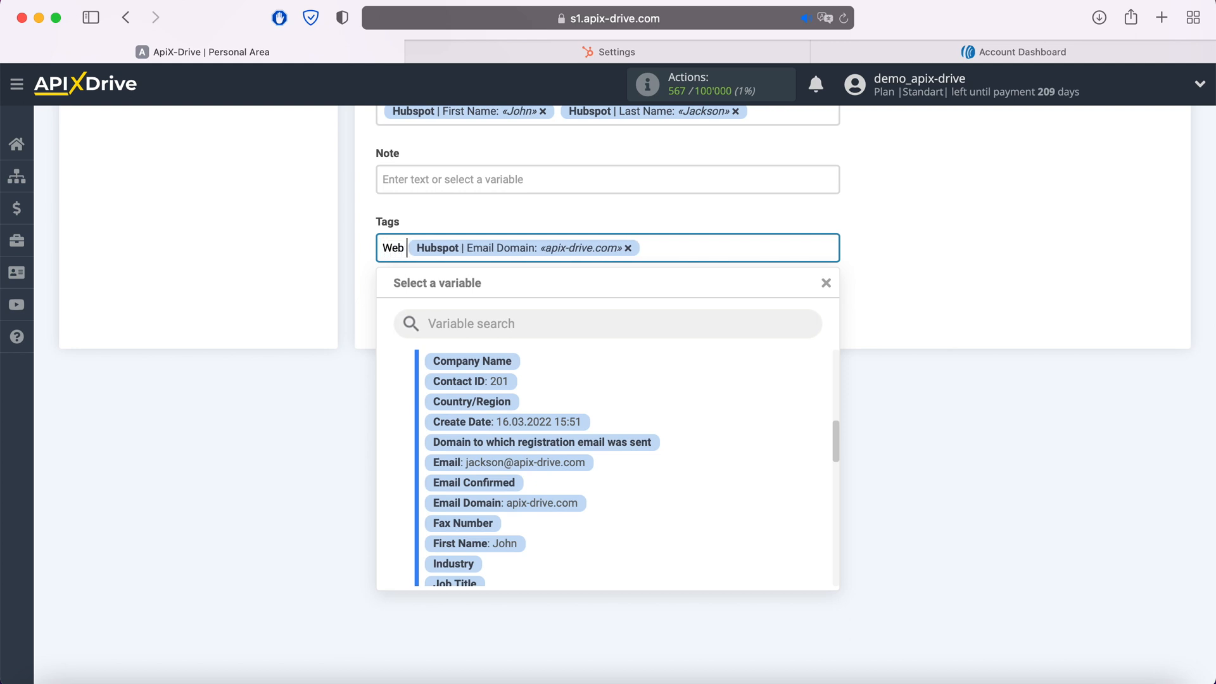
{"action": "left_click", "coordinate": [324, 261]}
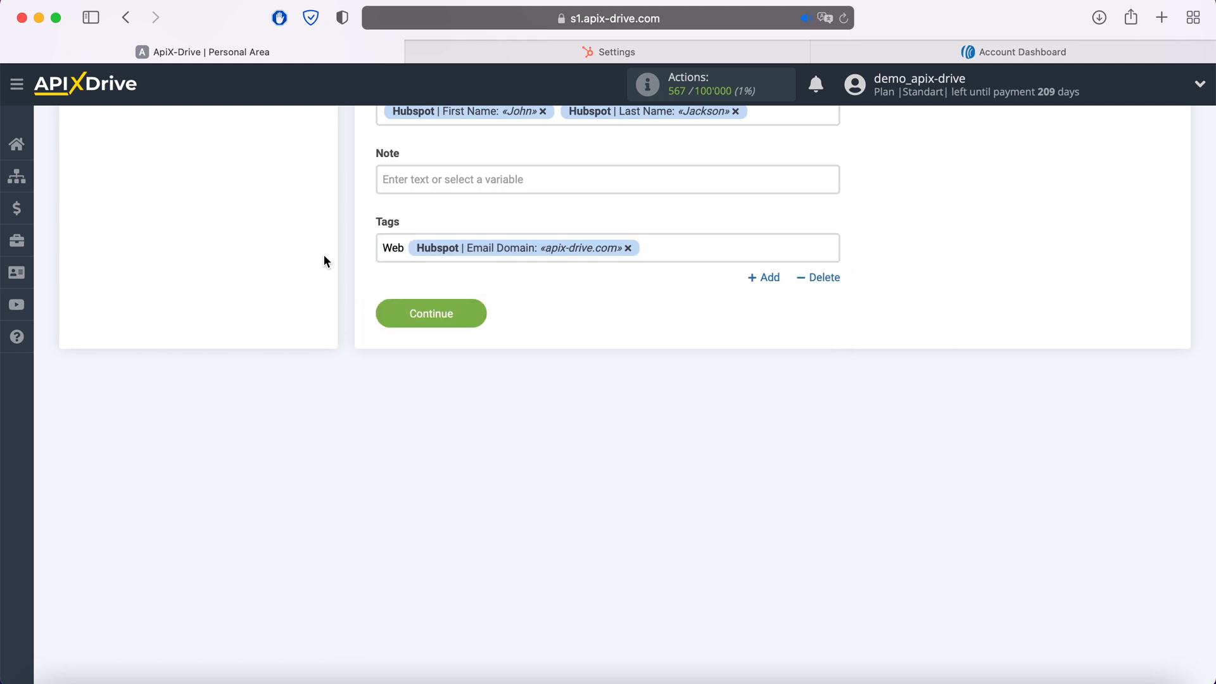
- Accept the destination settings and send the test data to Aweber
{"action": "left_click", "coordinate": [475, 320]}
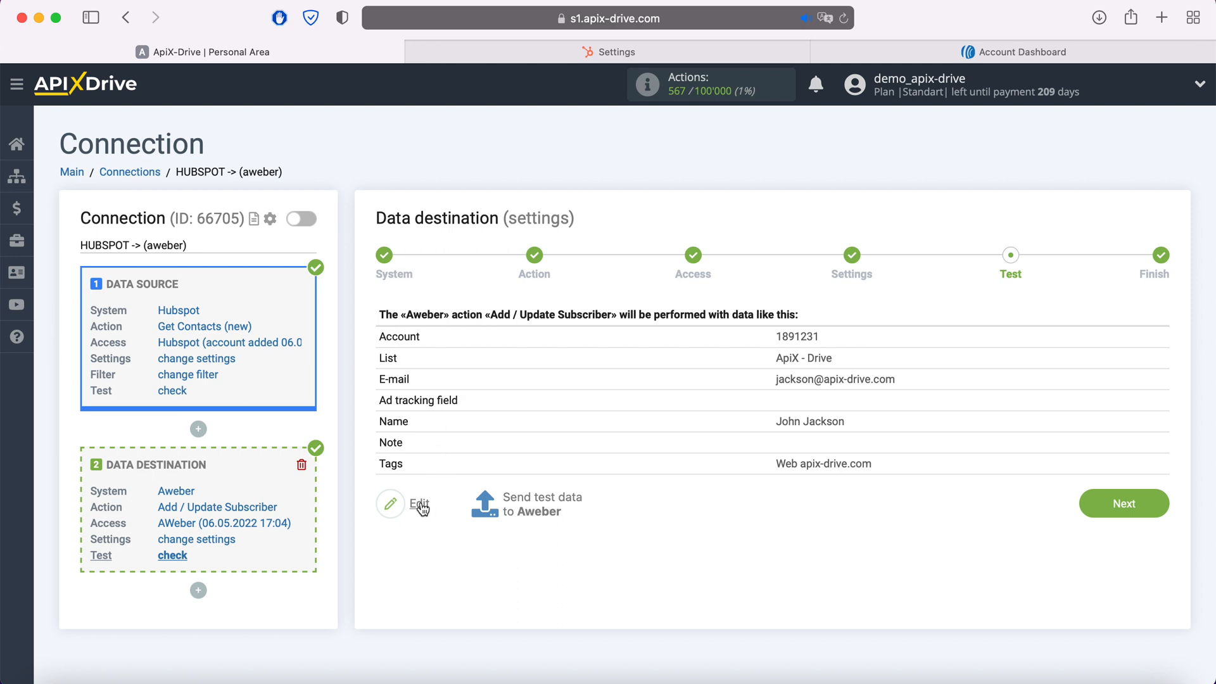
{"action": "left_click", "coordinate": [536, 504]}
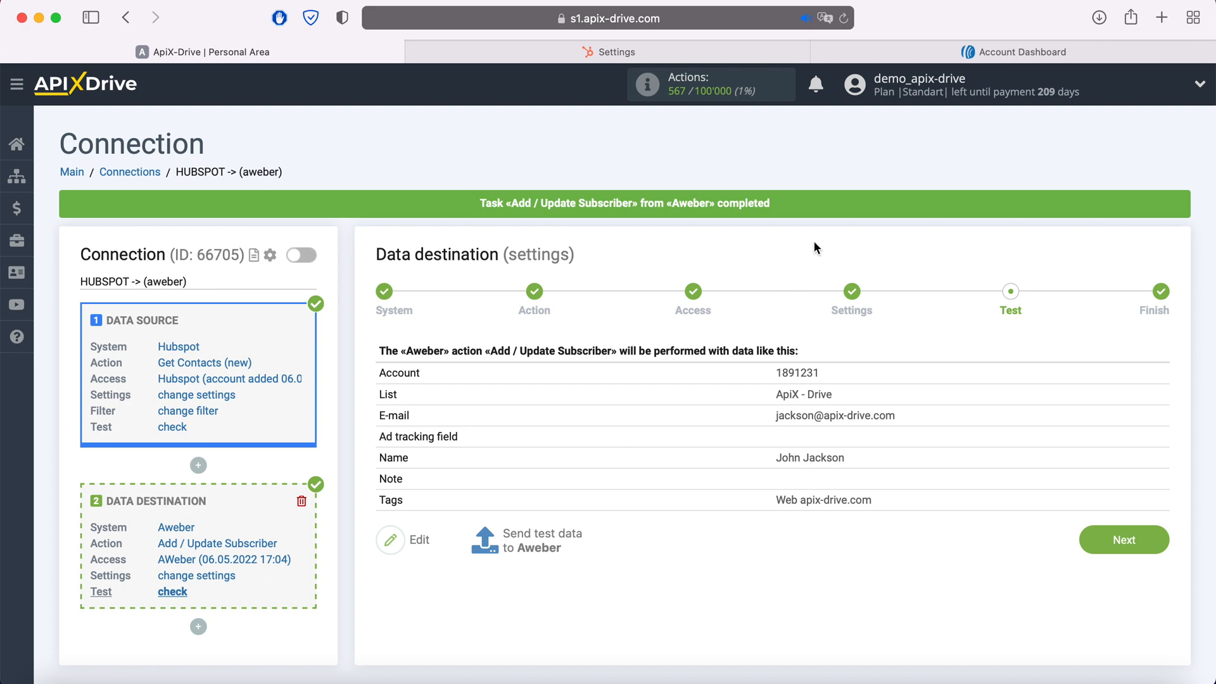
- Switch to the AWeber account dashboard to check the test subscriber
{"action": "left_click", "coordinate": [969, 54]}
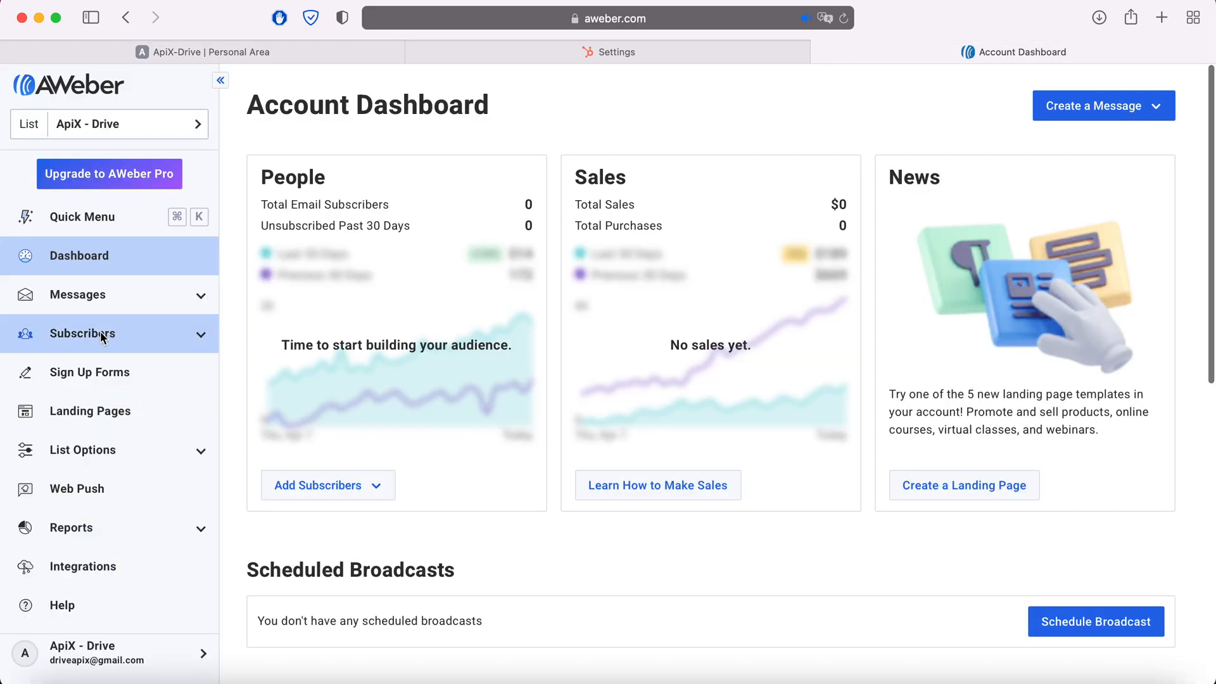